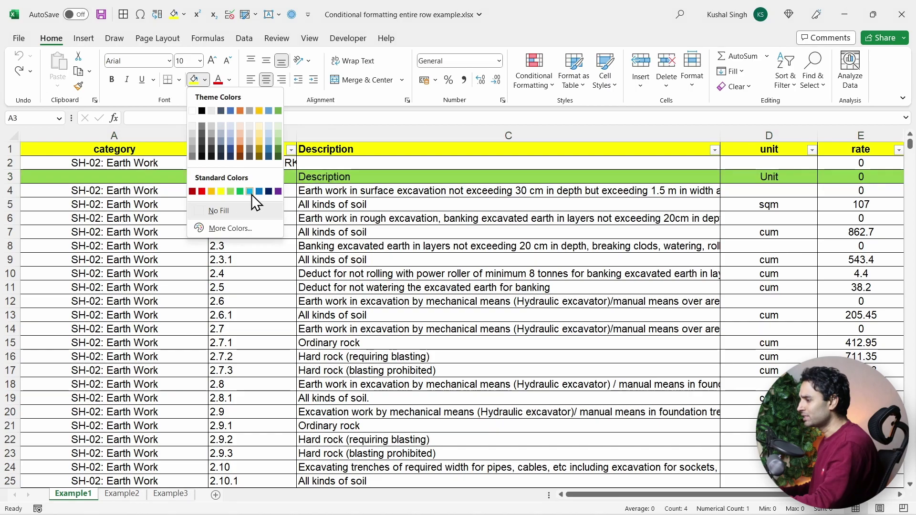
Fill the repeated heading cells A3:E3 light blue and select the next repeated heading cells, A117:E117.
{"action": "left_click", "coordinate": [439, 247]}
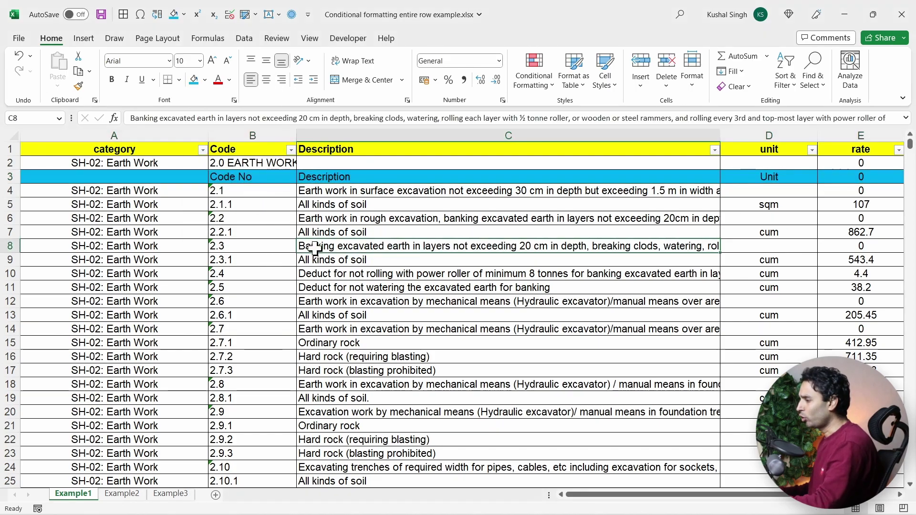
{"action": "scroll", "coordinate": [312, 248], "scroll_direction": "down", "scroll_amount": 17}
{"action": "scroll", "coordinate": [329, 309], "scroll_direction": "down", "scroll_amount": 15}
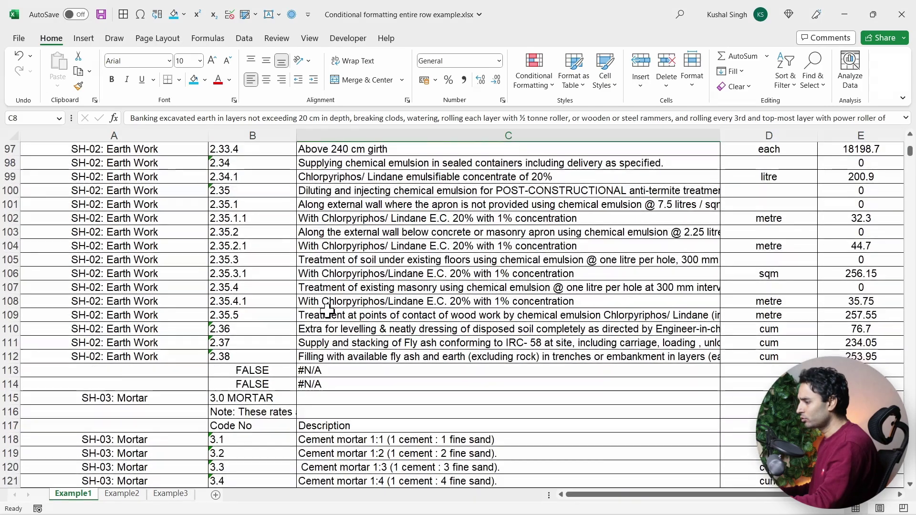
{"action": "scroll", "coordinate": [327, 311], "scroll_direction": "down", "scroll_amount": 4}
{"action": "left_click", "coordinate": [334, 260]}
{"action": "left_click_drag", "start_coordinate": [143, 260], "coordinate": [859, 260]}
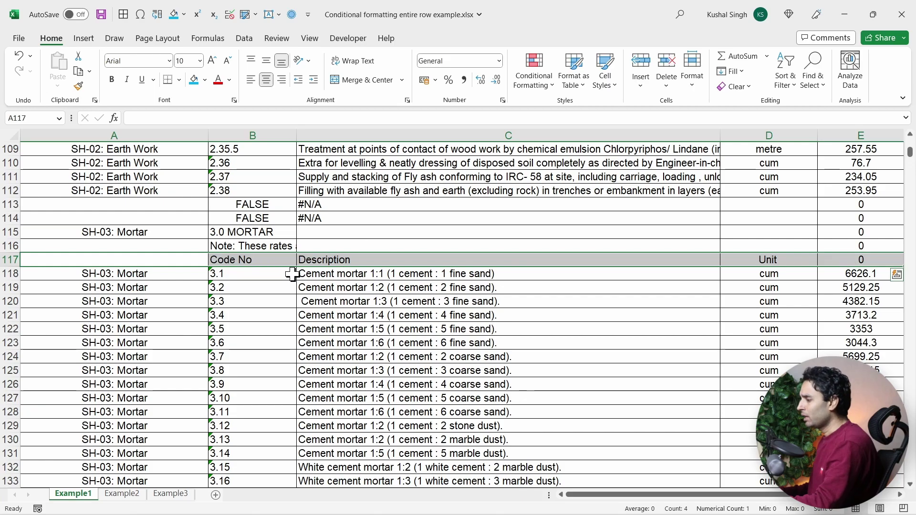
{"action": "scroll", "coordinate": [305, 272], "scroll_direction": "up", "scroll_amount": 20}
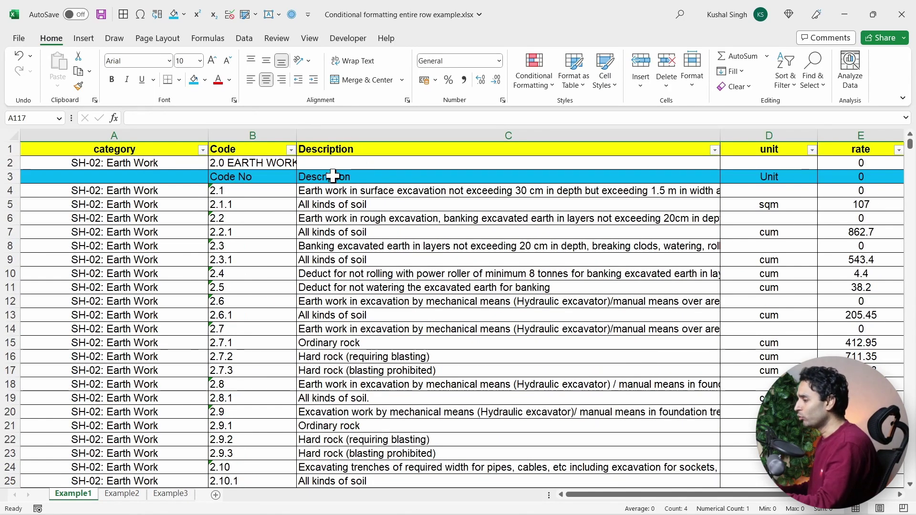
Undo the light blue fill on the heading cells in row 3.
{"action": "key", "text": "ctrl+z"}
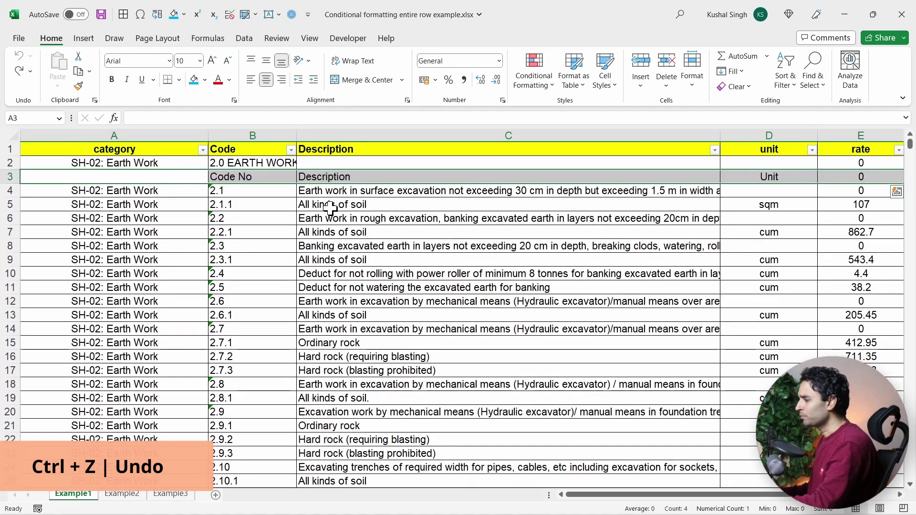
{"action": "left_click", "coordinate": [343, 178]}
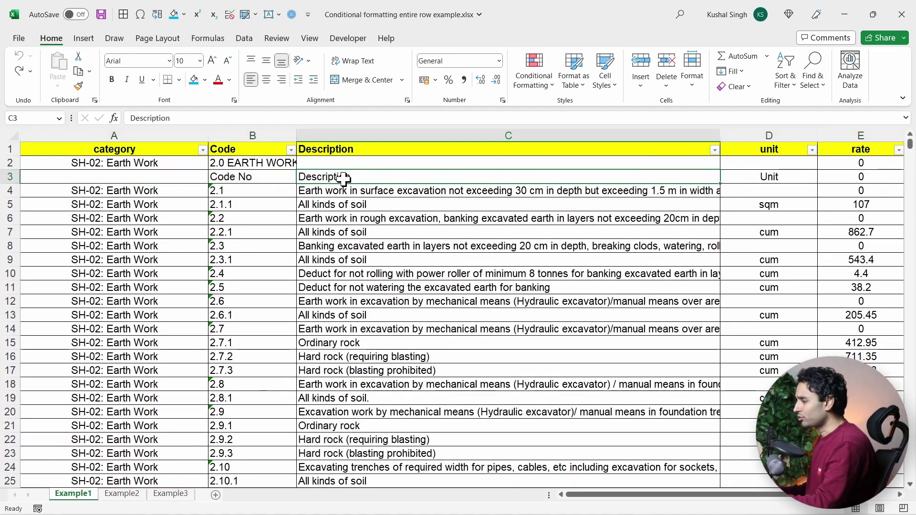
Start a conditional formatting rule on column C for cells whose value is equal to Description.
{"action": "left_click", "coordinate": [450, 136]}
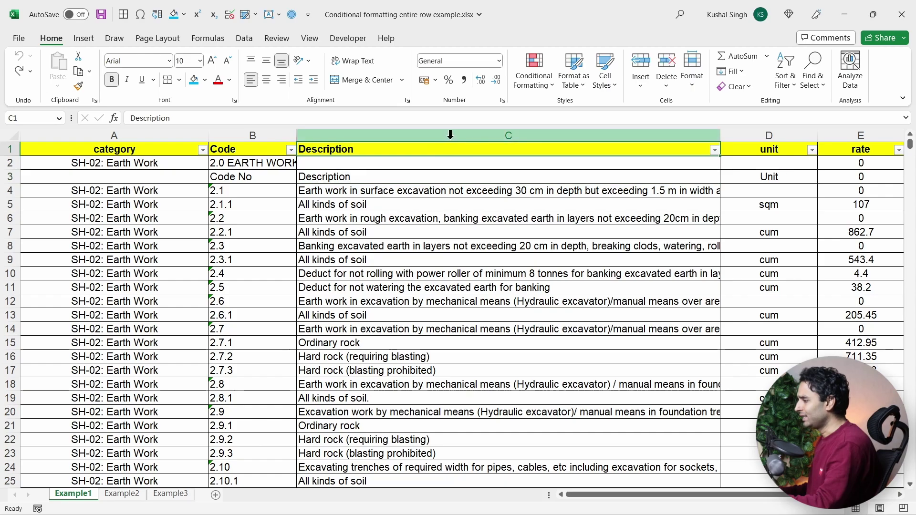
{"action": "left_click", "coordinate": [534, 75]}
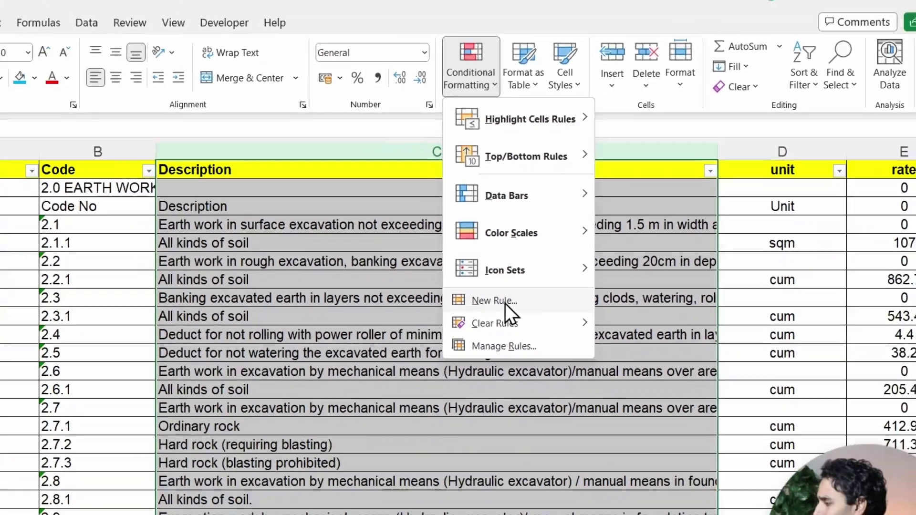
{"action": "left_click", "coordinate": [393, 413]}
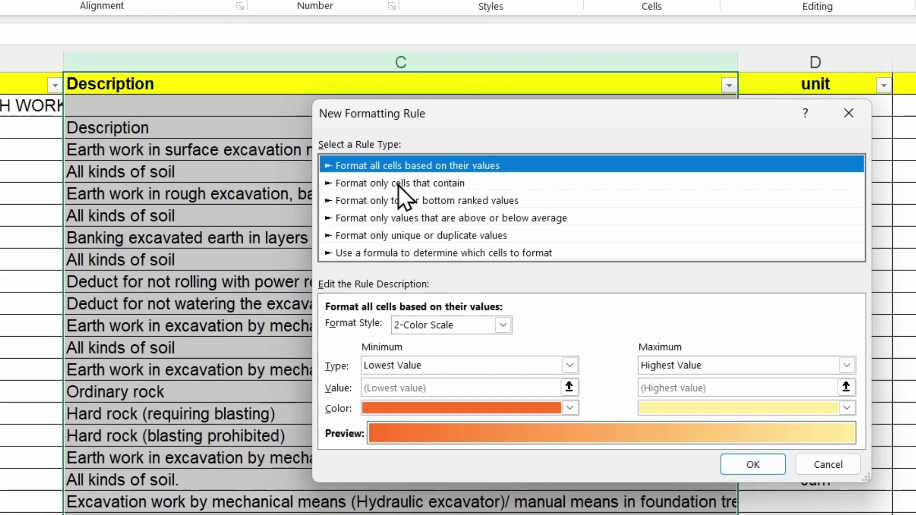
{"action": "left_click", "coordinate": [384, 184]}
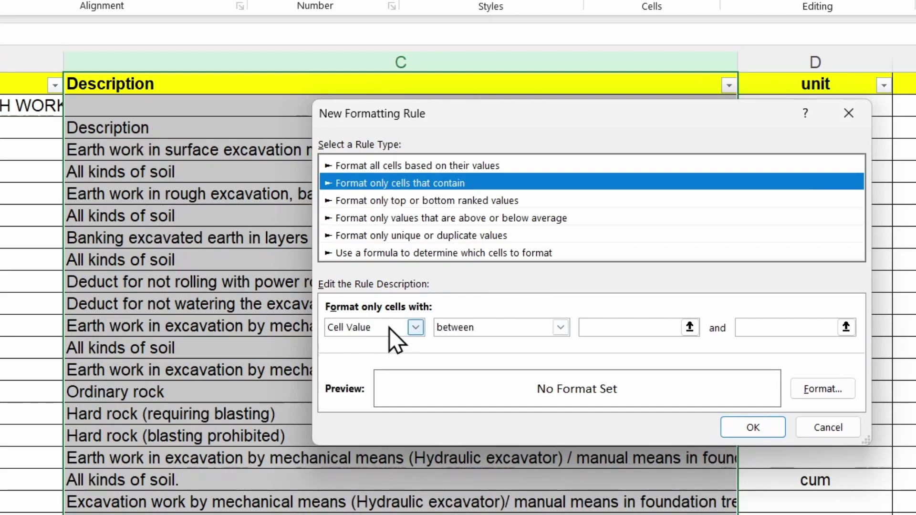
{"action": "left_click", "coordinate": [544, 331]}
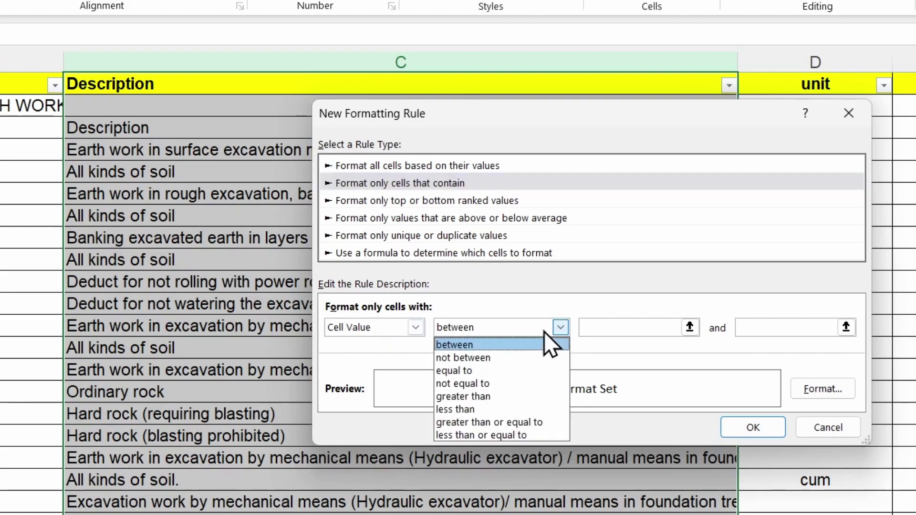
{"action": "left_click", "coordinate": [509, 371]}
{"action": "left_click", "coordinate": [640, 327]}
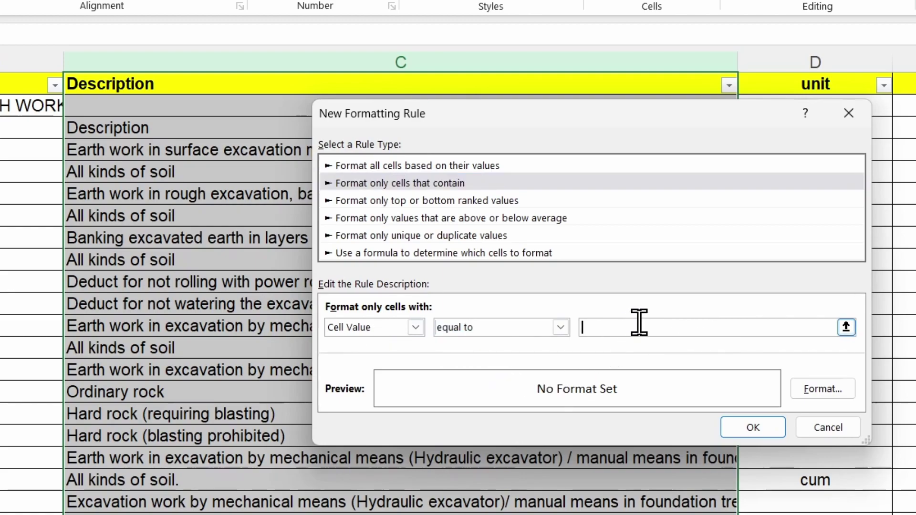
{"action": "type", "text": "Description"}
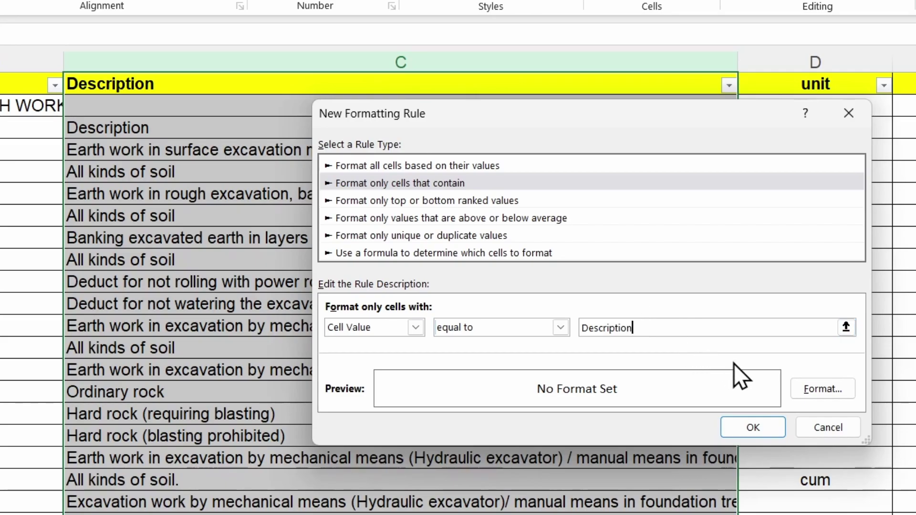
Give the column C rule a light blue fill and apply it.
{"action": "left_click", "coordinate": [822, 389]}
{"action": "left_click", "coordinate": [472, 230]}
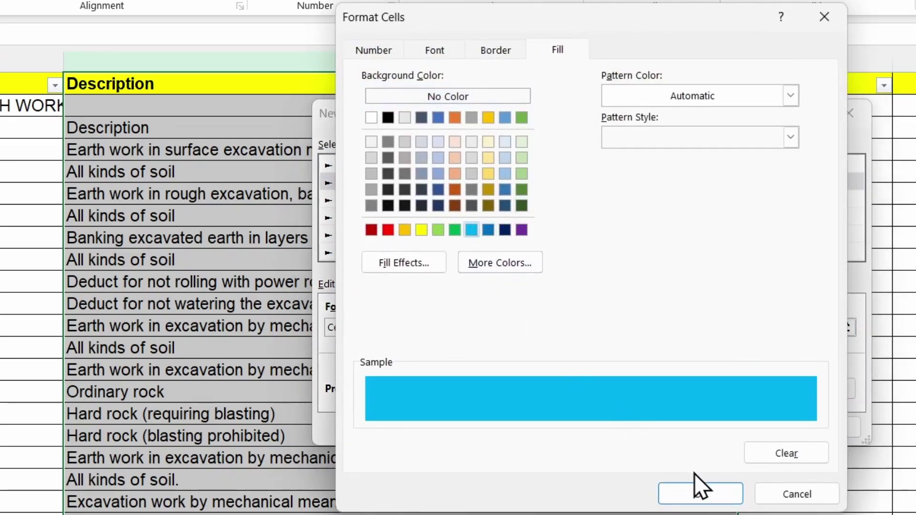
{"action": "left_click", "coordinate": [700, 493]}
{"action": "left_click", "coordinate": [754, 429]}
Check the highlighting of the repeated Description headings down column C, including C117, and return to the start of the sheet.
{"action": "scroll", "coordinate": [344, 287], "scroll_direction": "down", "scroll_amount": 20}
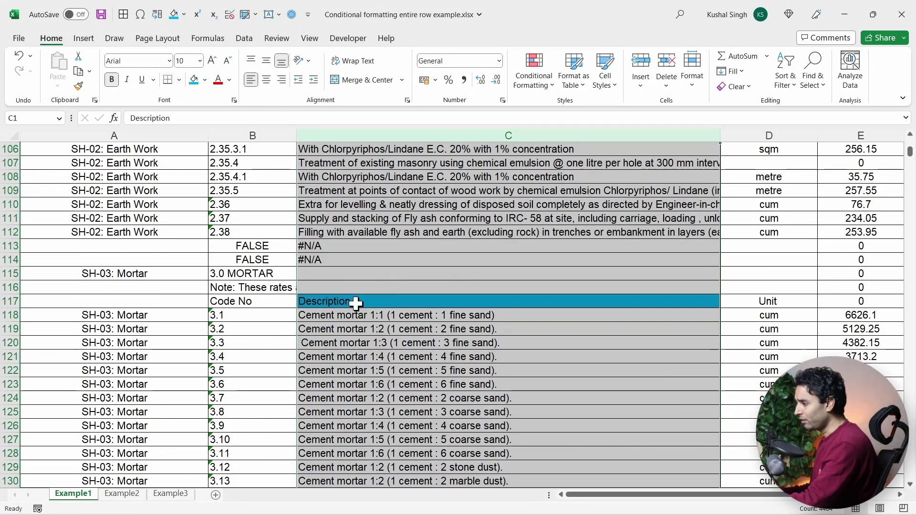
{"action": "left_click", "coordinate": [356, 302]}
{"action": "scroll", "coordinate": [393, 286], "scroll_direction": "down", "scroll_amount": 14}
{"action": "scroll", "coordinate": [396, 291], "scroll_direction": "up", "scroll_amount": 5}
{"action": "scroll", "coordinate": [400, 300], "scroll_direction": "down", "scroll_amount": 2}
{"action": "scroll", "coordinate": [401, 307], "scroll_direction": "down", "scroll_amount": 20}
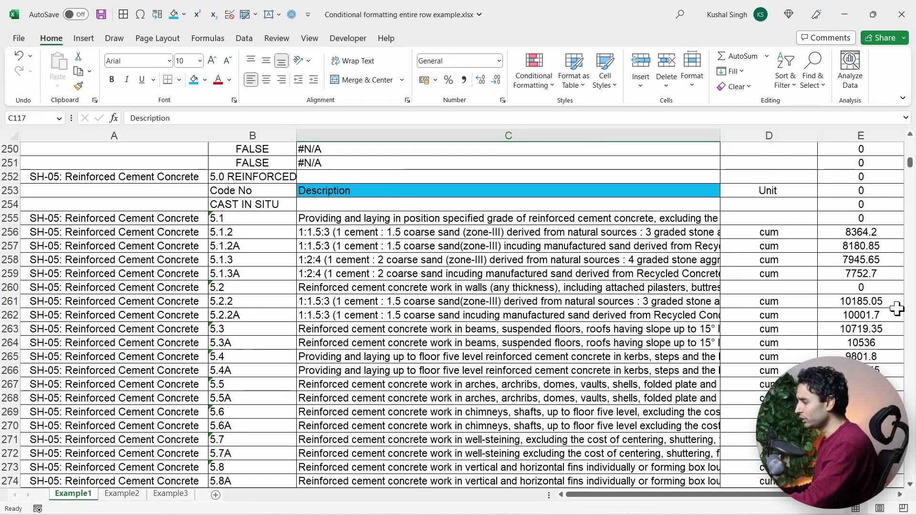
{"action": "left_click_drag", "start_coordinate": [911, 163], "coordinate": [911, 141]}
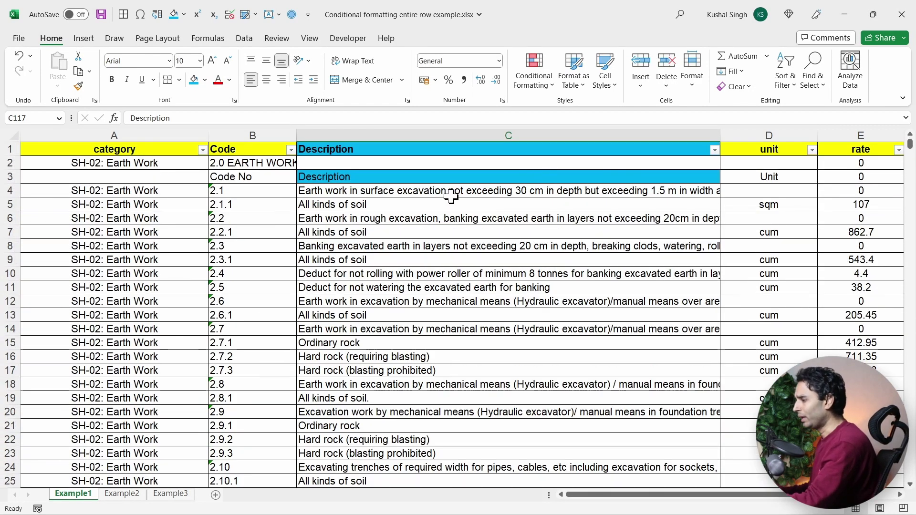
Compare the heading cells B3 and C3, and undo the conditional formatting on column C.
{"action": "left_click", "coordinate": [244, 178]}
{"action": "left_click", "coordinate": [254, 134]}
{"action": "left_click", "coordinate": [231, 176]}
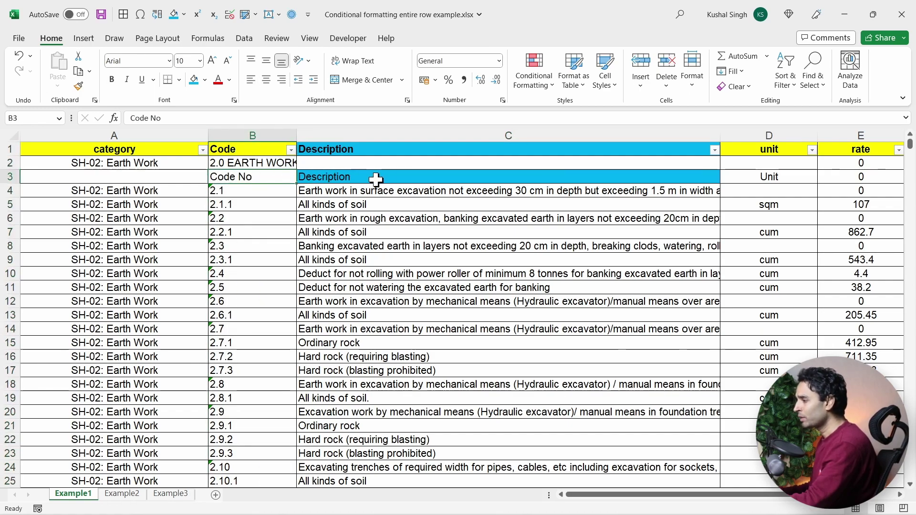
{"action": "left_click", "coordinate": [416, 181]}
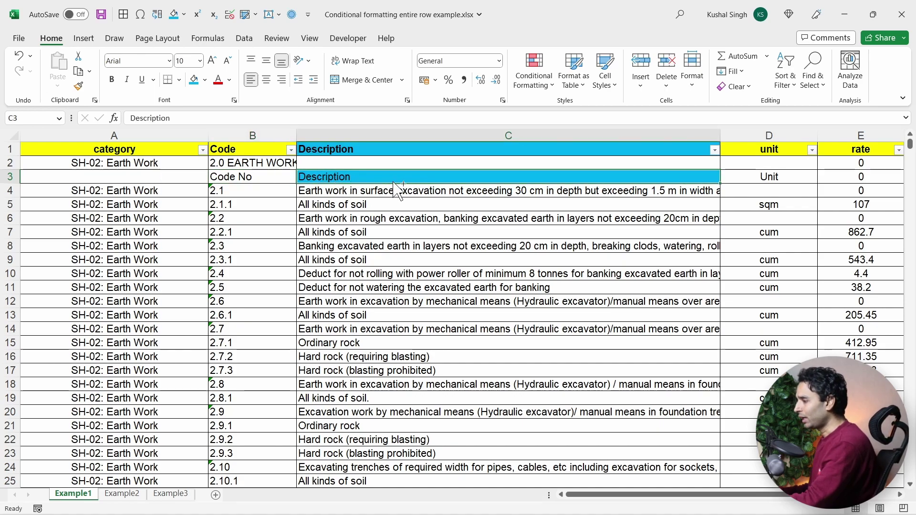
{"action": "key", "text": "ctrl+z"}
{"action": "left_click", "coordinate": [359, 216]}
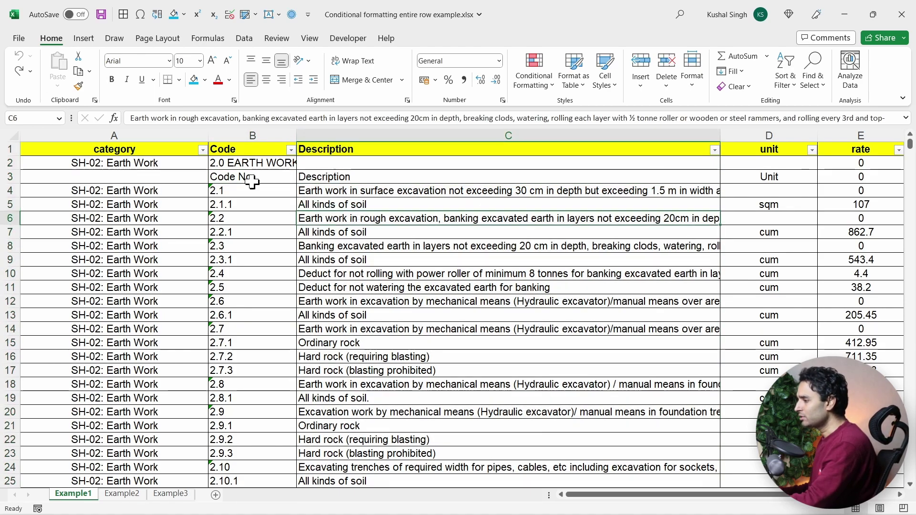
Start a formula-based conditional formatting rule on column B with the formula =C1="Description".
{"action": "left_click", "coordinate": [258, 136]}
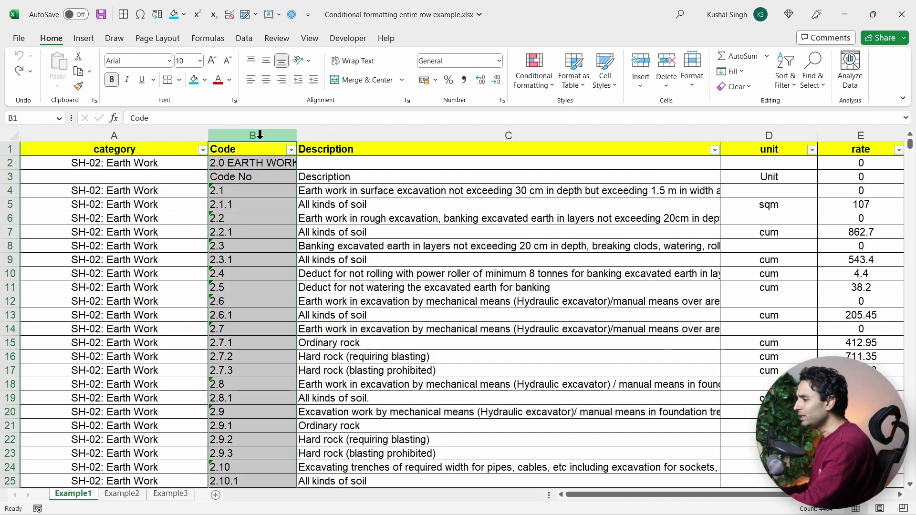
{"action": "left_click", "coordinate": [537, 79]}
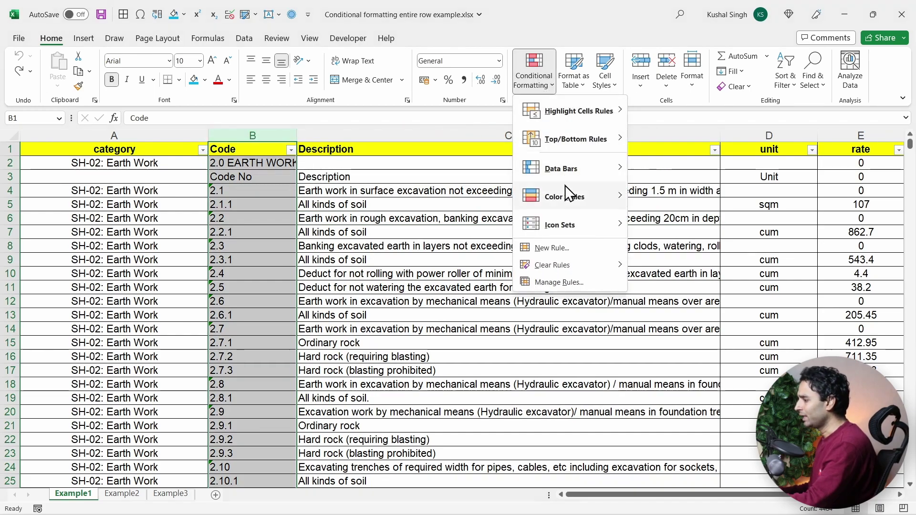
{"action": "left_click", "coordinate": [563, 248]}
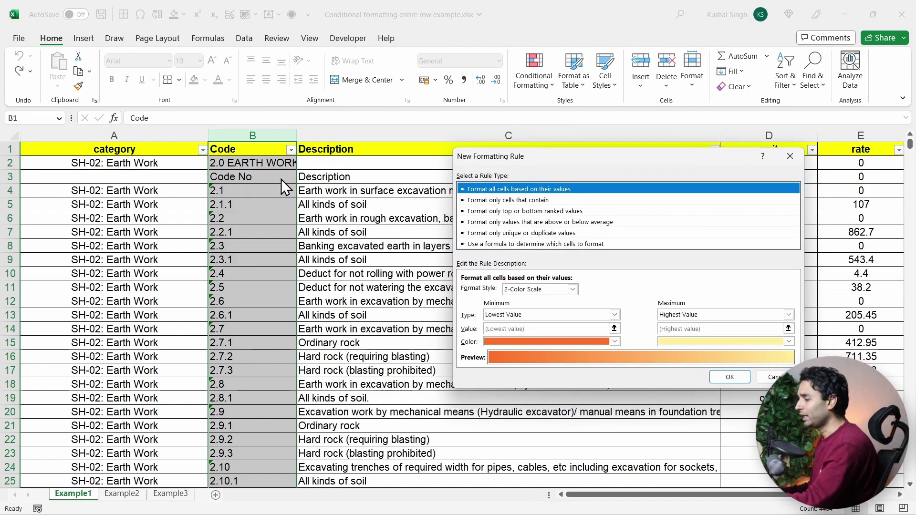
{"action": "left_click", "coordinate": [515, 201]}
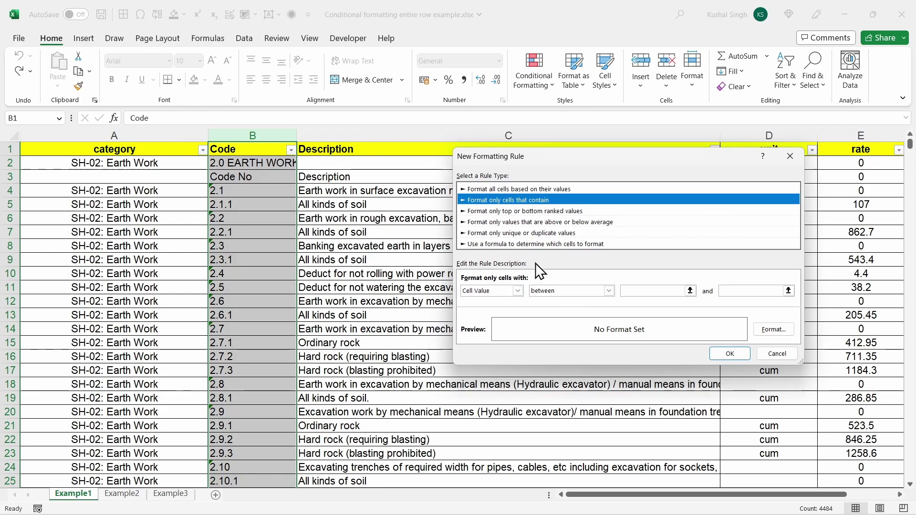
{"action": "left_click", "coordinate": [535, 244]}
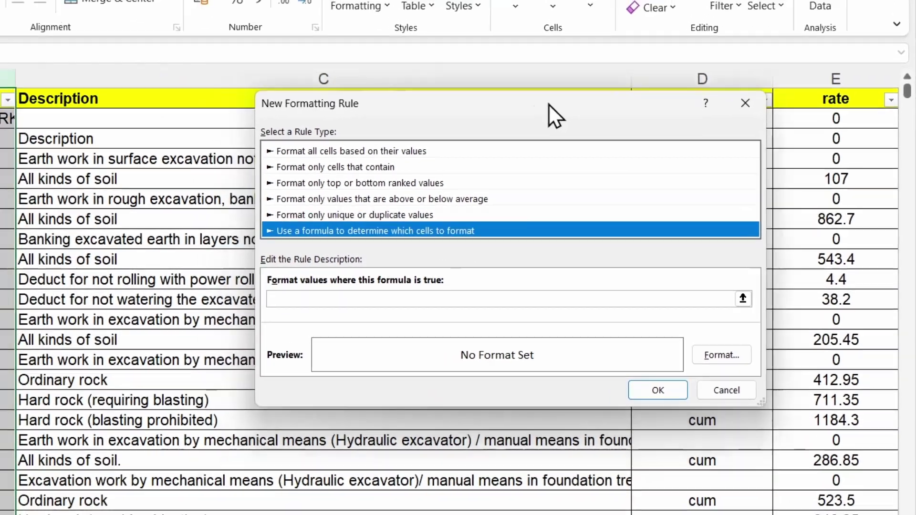
{"action": "left_click_drag", "start_coordinate": [513, 99], "coordinate": [613, 7]}
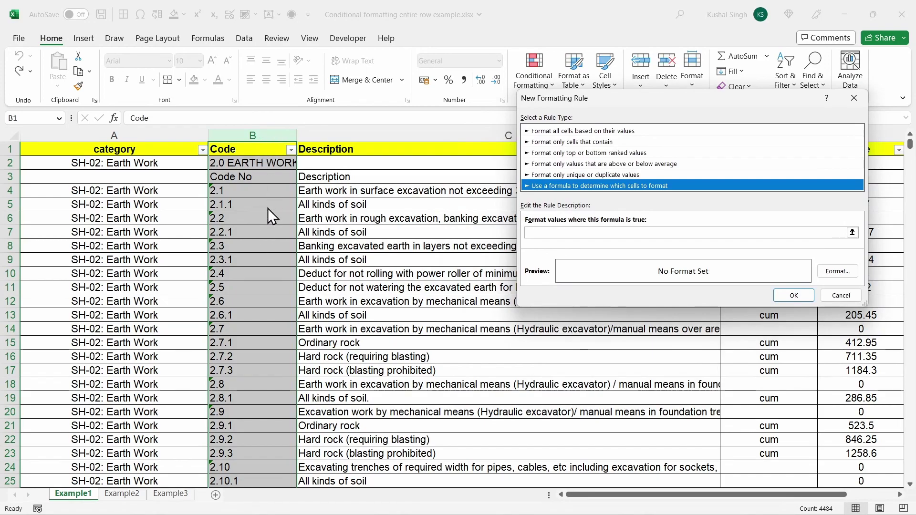
{"action": "left_click", "coordinate": [572, 232]}
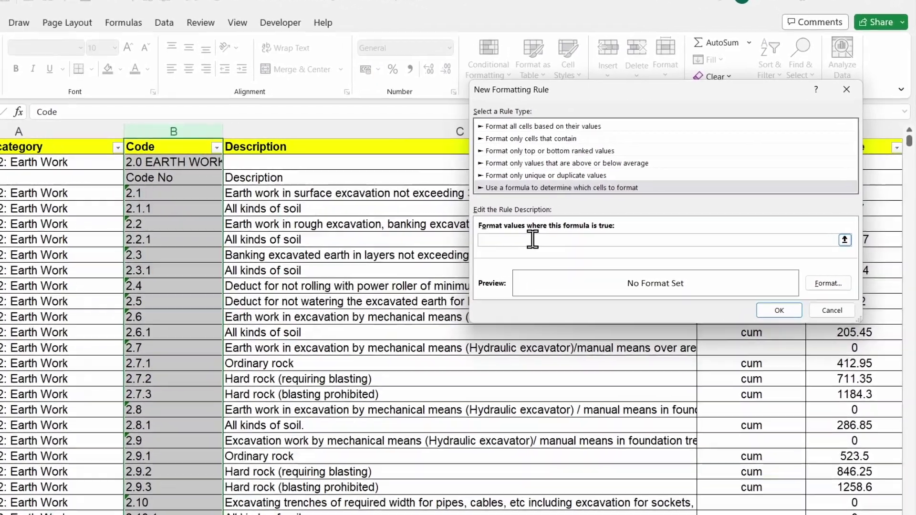
{"action": "type", "text": "="}
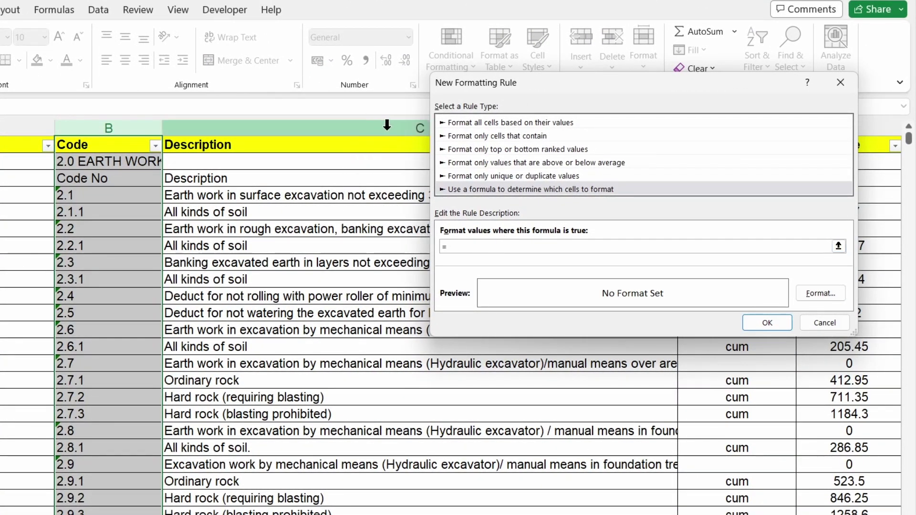
{"action": "type", "text": "C1=\"Description"}
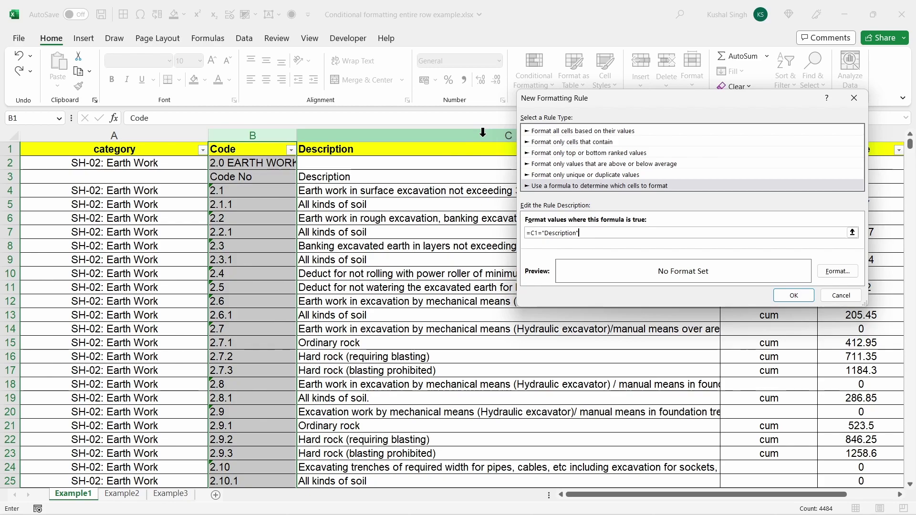
{"action": "double_click", "coordinate": [534, 233]}
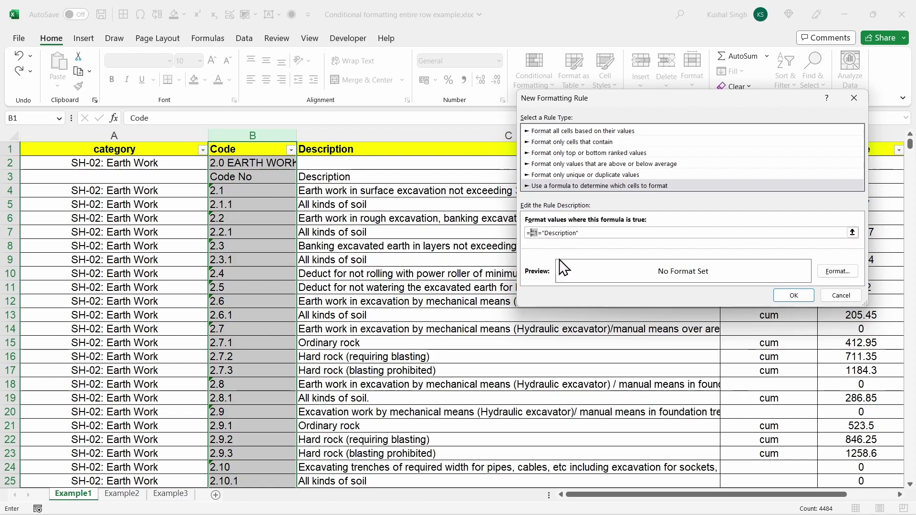
Give the column B formula rule a light blue fill and apply it.
{"action": "left_click", "coordinate": [835, 273]}
{"action": "left_click", "coordinate": [553, 230]}
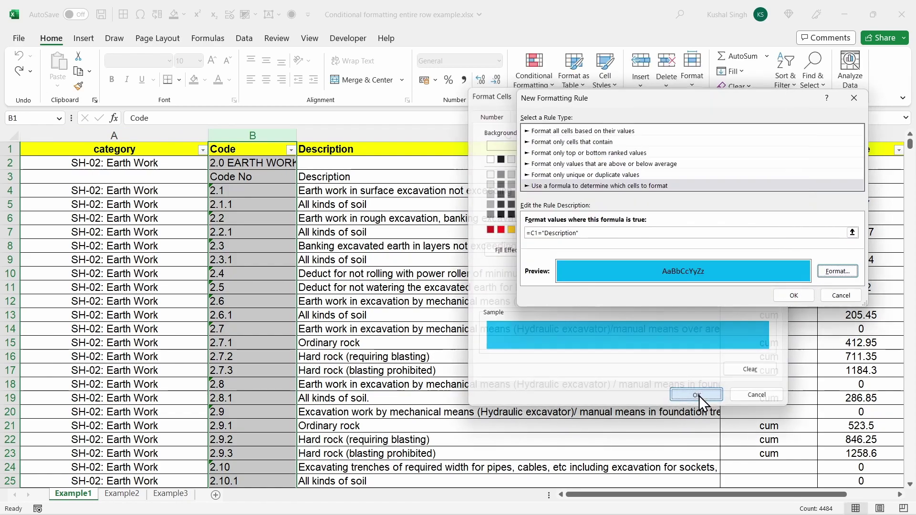
{"action": "left_click", "coordinate": [699, 396]}
{"action": "left_click", "coordinate": [794, 296]}
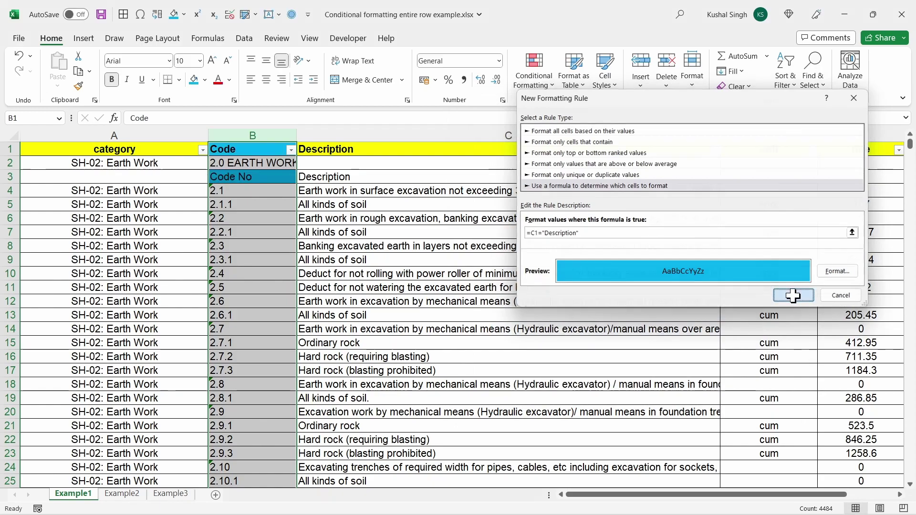
Compare B1, C1 and B3, check the column B highlighting down to B117, and return to the start of the sheet.
{"action": "left_click", "coordinate": [247, 151]}
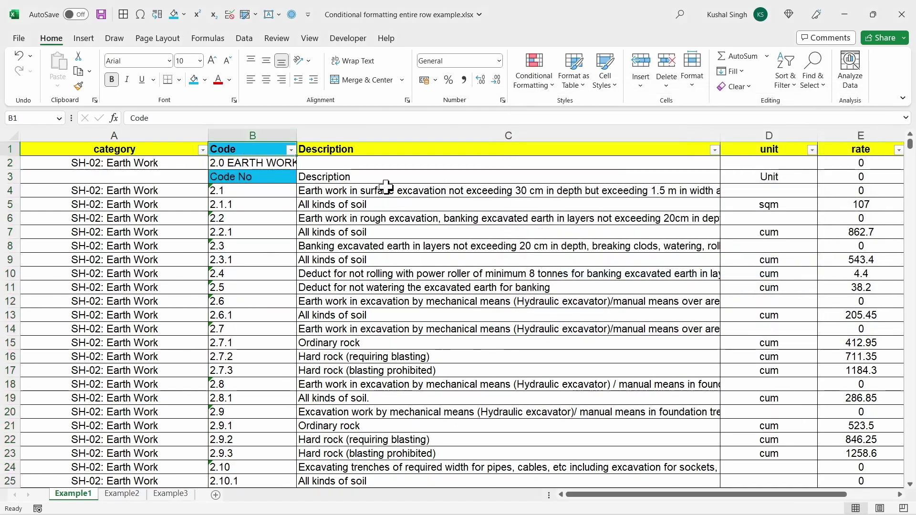
{"action": "left_click", "coordinate": [352, 148]}
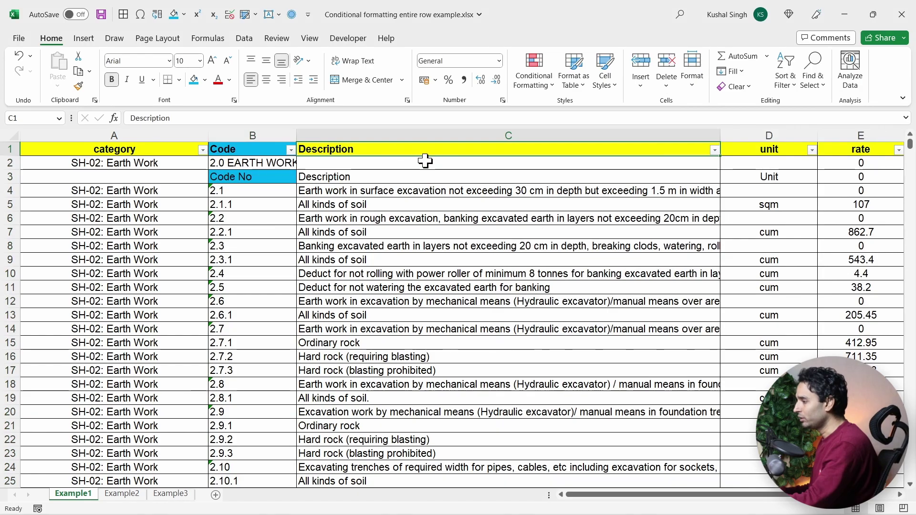
{"action": "left_click", "coordinate": [247, 176]}
{"action": "scroll", "coordinate": [287, 238], "scroll_direction": "down", "scroll_amount": 4}
{"action": "scroll", "coordinate": [297, 283], "scroll_direction": "down", "scroll_amount": 18}
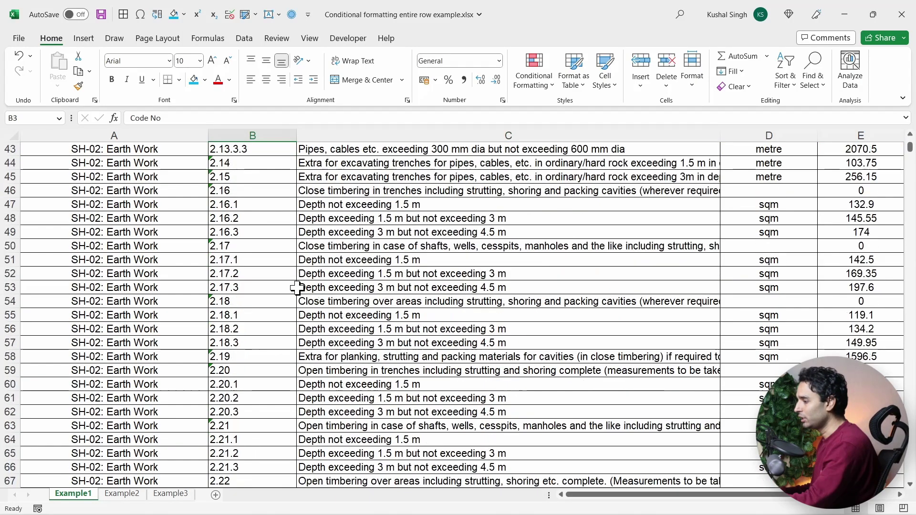
{"action": "scroll", "coordinate": [313, 339], "scroll_direction": "up", "scroll_amount": 14}
{"action": "scroll", "coordinate": [316, 340], "scroll_direction": "up", "scroll_amount": 8}
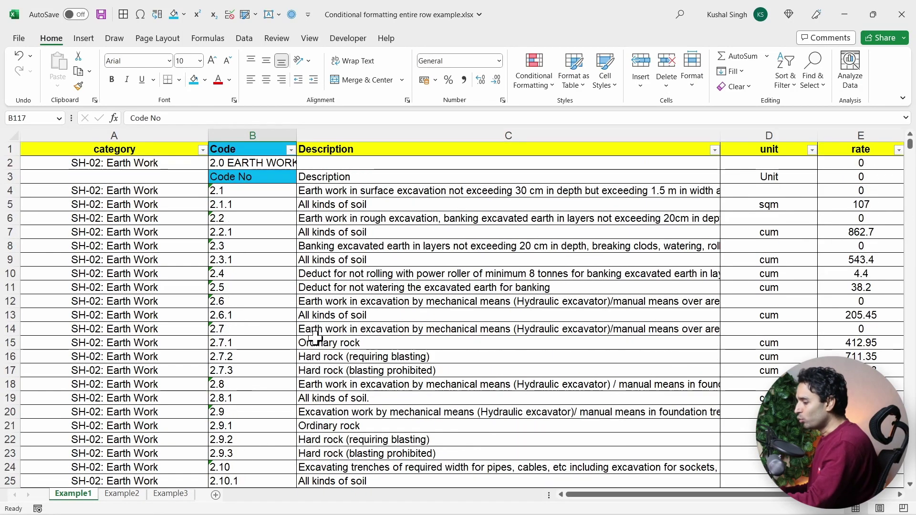
Undo the conditional formatting on column B, and make B6 the active cell within the selected column.
{"action": "left_click", "coordinate": [275, 136]}
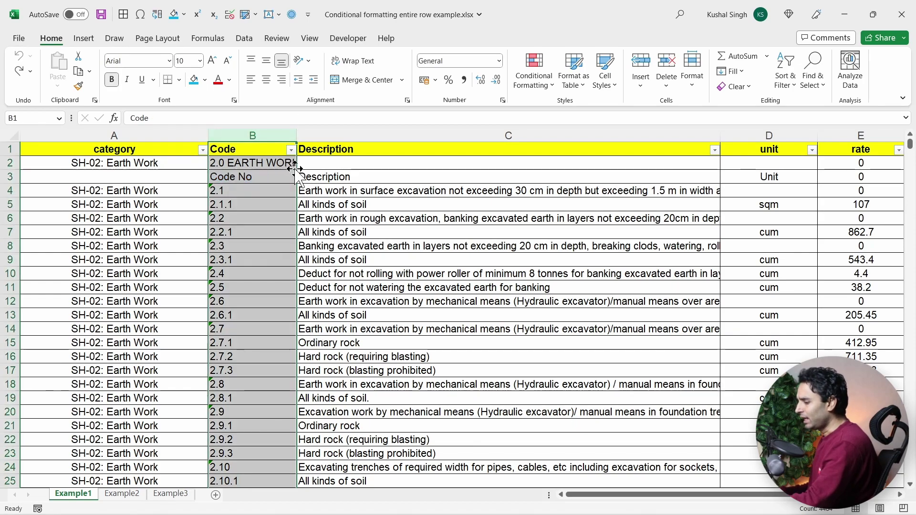
{"action": "key", "text": "Return"}
{"action": "key", "text": "Return"}
{"action": "key", "text": "Return"}
{"action": "key", "text": "Return"}
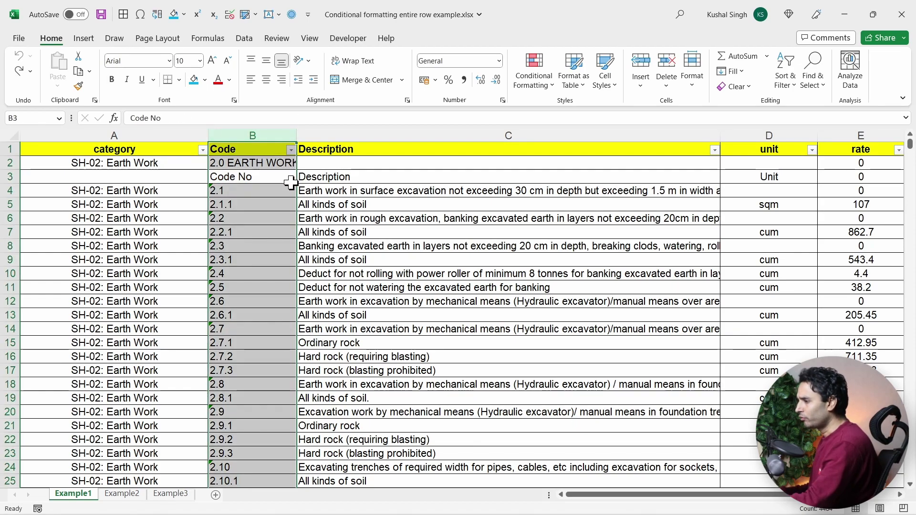
{"action": "key", "text": "Return"}
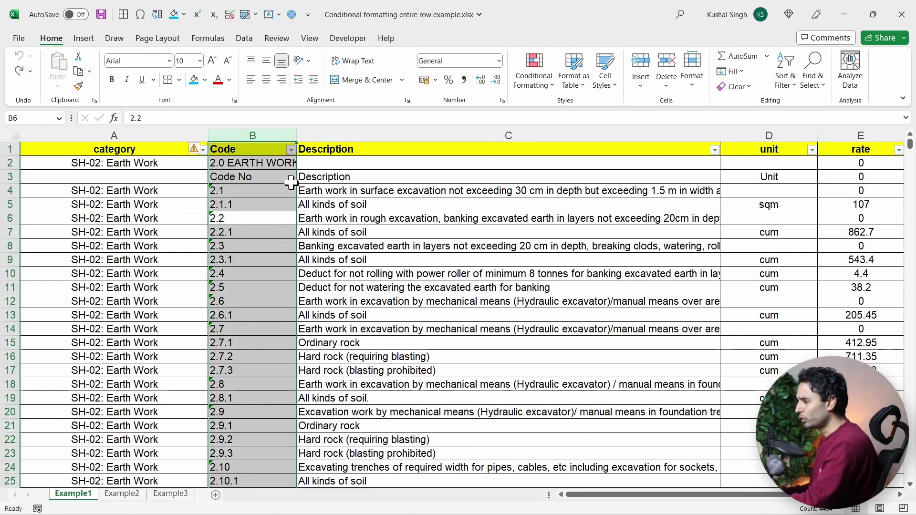
{"action": "left_click", "coordinate": [18, 118]}
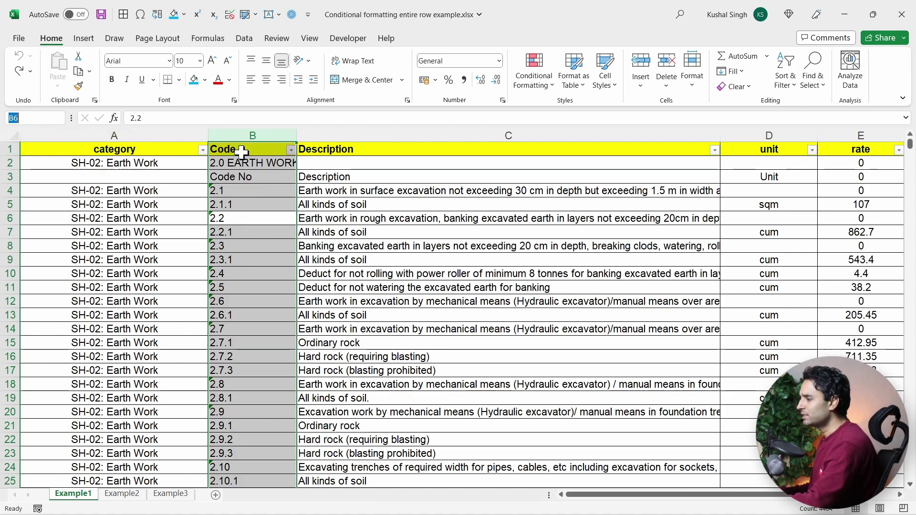
With column B selected and B6 as its active cell, start a formula-based conditional formatting rule with =C1="Description".
{"action": "left_click", "coordinate": [265, 136]}
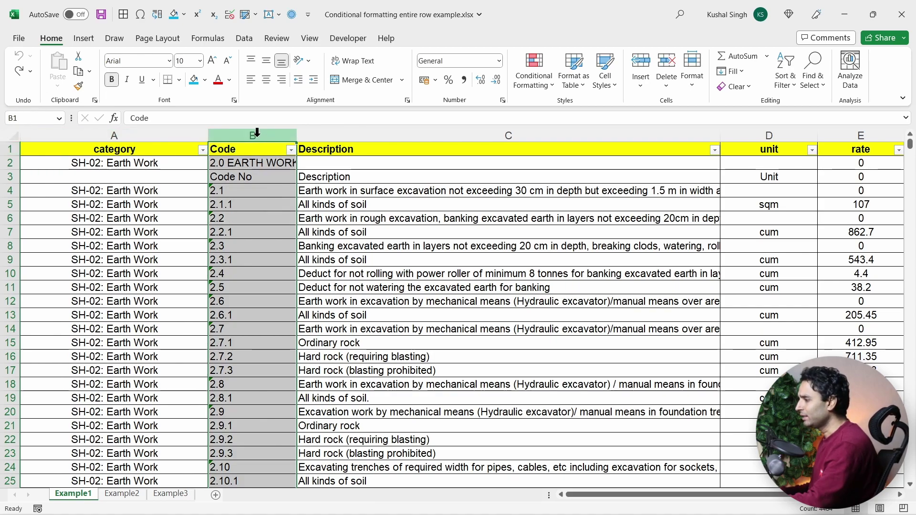
{"action": "key", "text": "Return"}
{"action": "key", "text": "Return"}
{"action": "key", "text": "Return"}
{"action": "key", "text": "Return"}
{"action": "key", "text": "Return"}
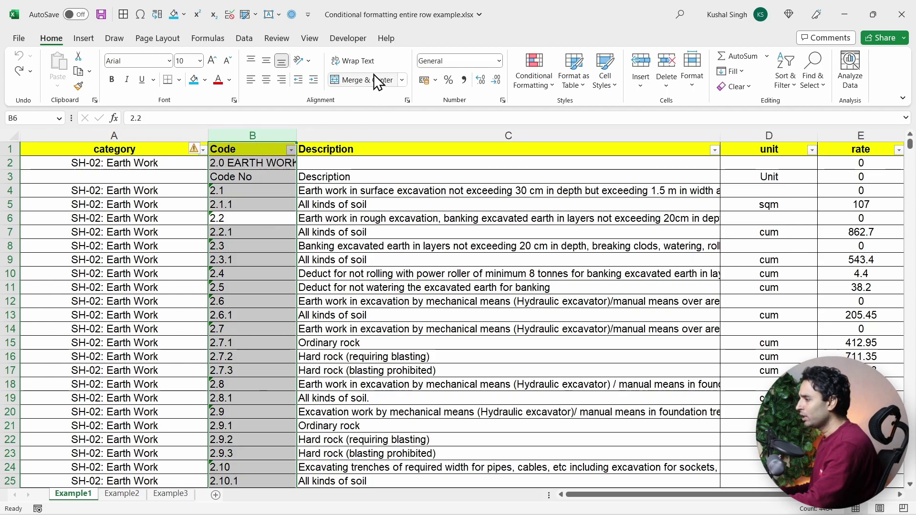
{"action": "left_click", "coordinate": [542, 81]}
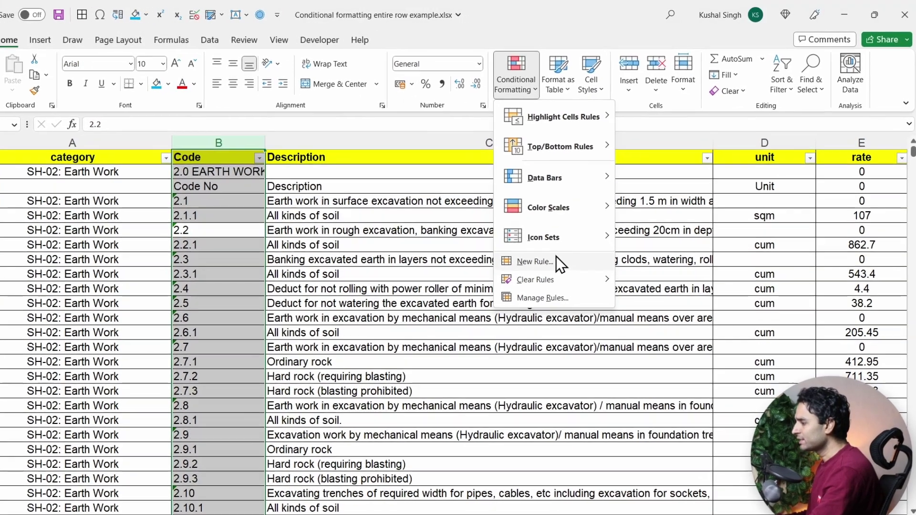
{"action": "left_click", "coordinate": [552, 248]}
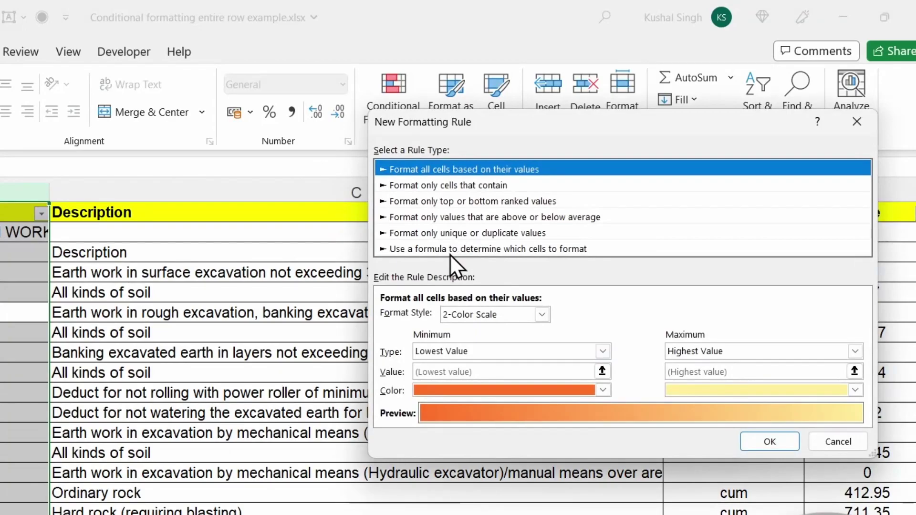
{"action": "left_click", "coordinate": [452, 249]}
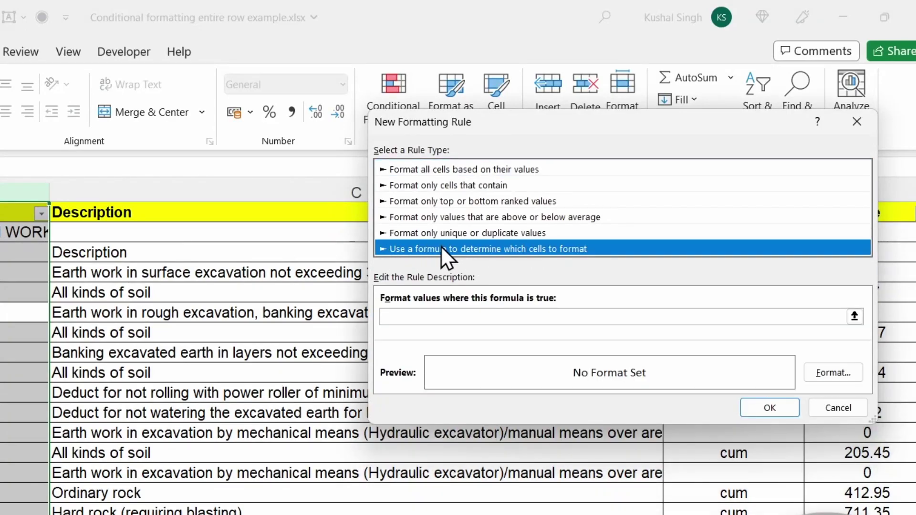
{"action": "left_click", "coordinate": [454, 317]}
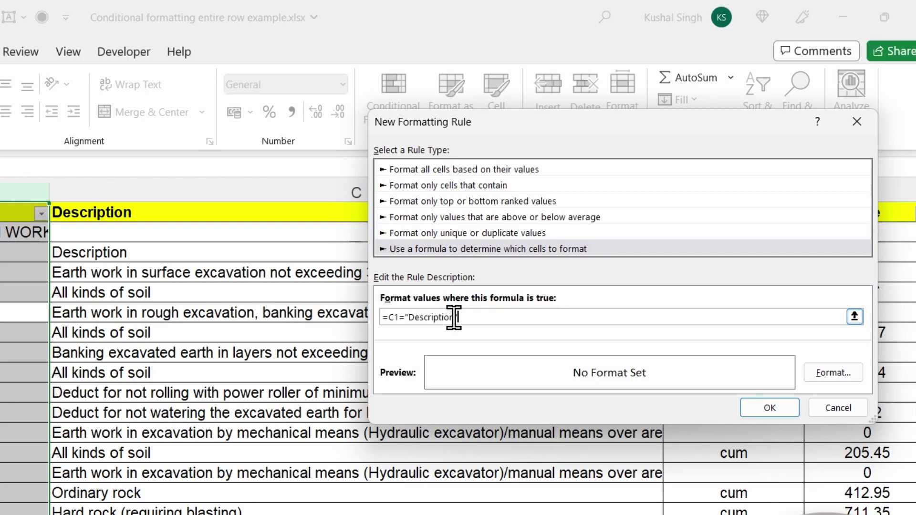
Give the =C1="Description" rule a light blue fill and apply it to column B.
{"action": "left_click", "coordinate": [834, 373]}
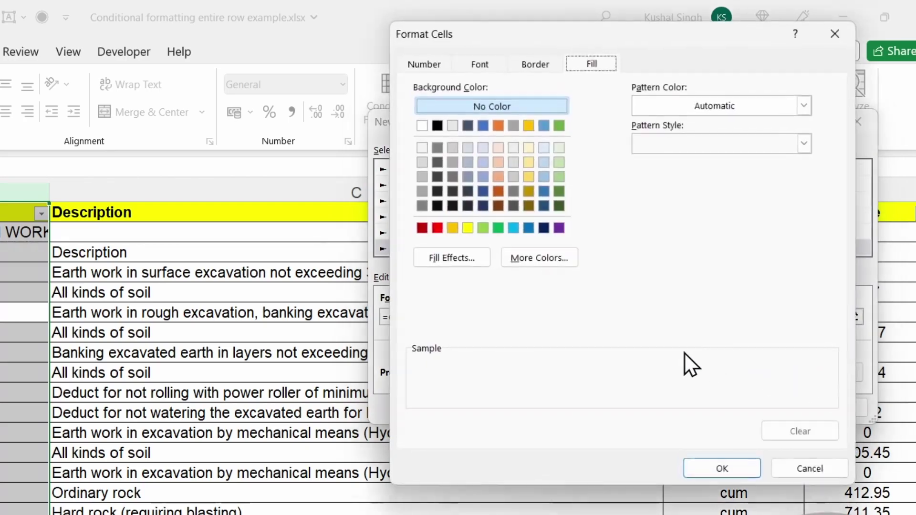
{"action": "left_click", "coordinate": [513, 228]}
{"action": "left_click", "coordinate": [738, 471]}
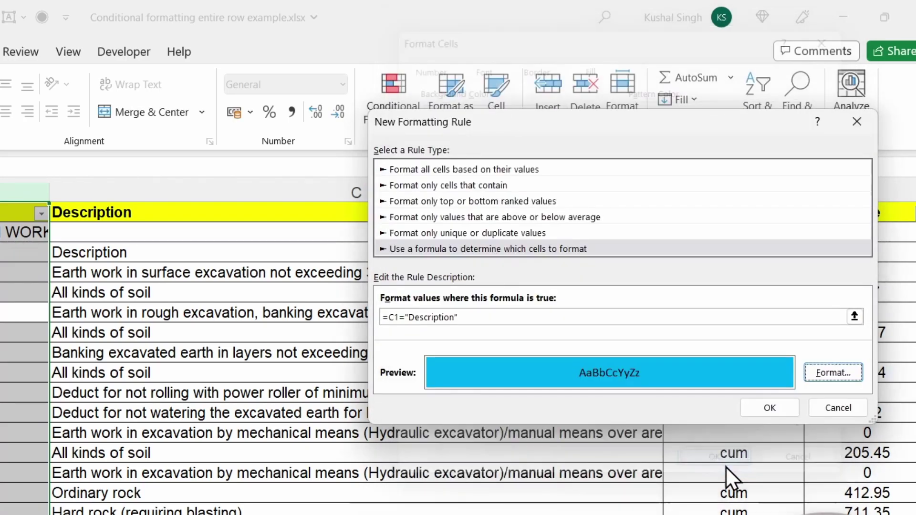
{"action": "left_click", "coordinate": [769, 403]}
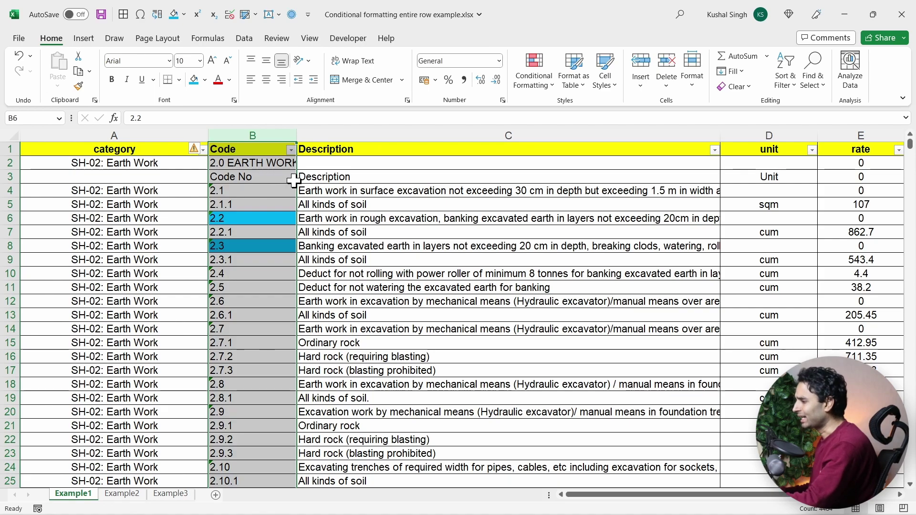
Compare heading C1 with the highlighted code cell B6, counting the row offset down column B from B1.
{"action": "left_click", "coordinate": [328, 151]}
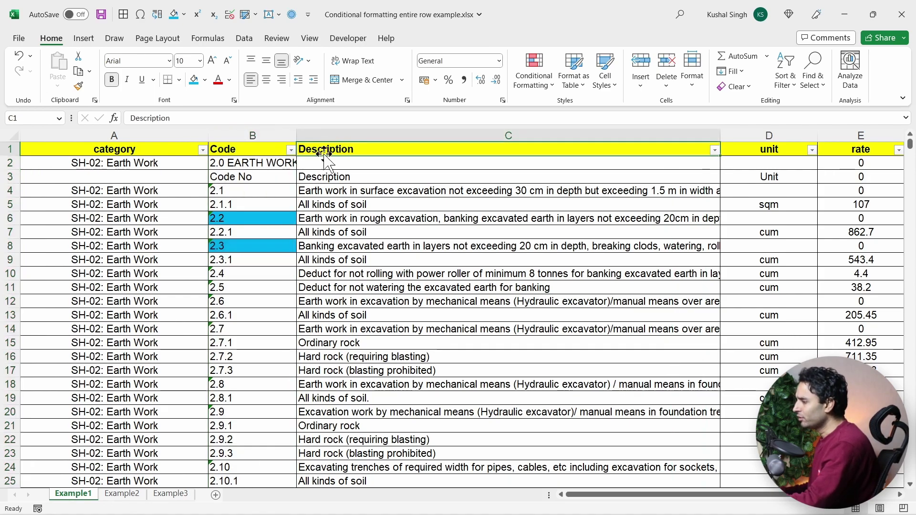
{"action": "left_click", "coordinate": [254, 219]}
{"action": "left_click", "coordinate": [258, 149]}
{"action": "key", "text": "Down"}
{"action": "key", "text": "Down"}
{"action": "key", "text": "Down"}
{"action": "key", "text": "Down"}
{"action": "key", "text": "Down"}
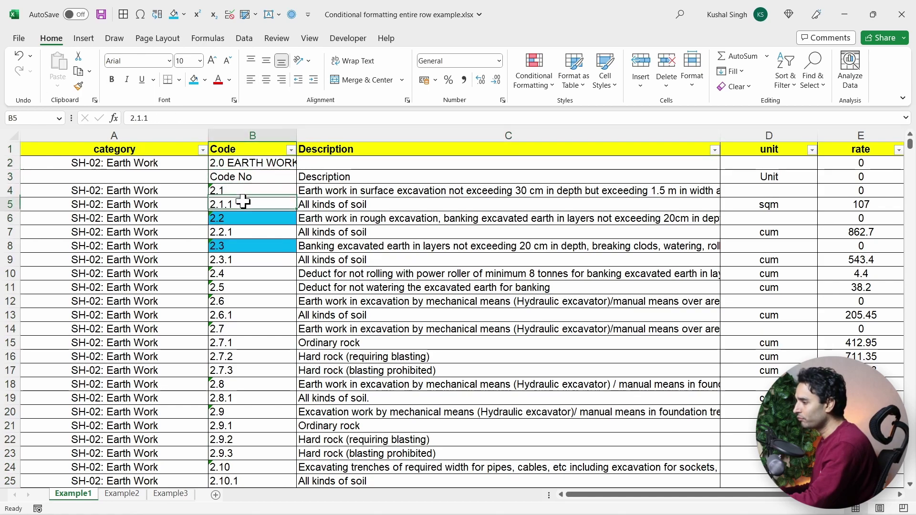
Compare the Description headings C3 and C117 with the highlighted code cells B8 and B122 to check the row offset.
{"action": "left_click", "coordinate": [337, 176]}
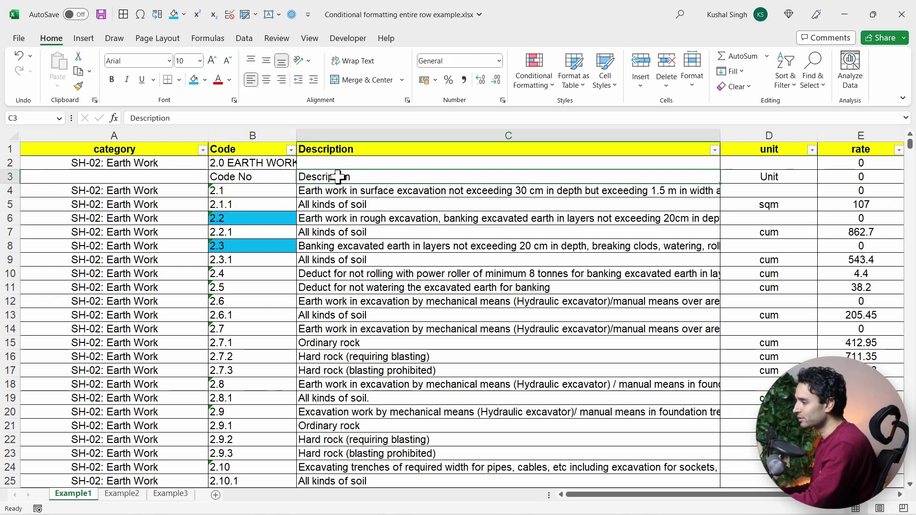
{"action": "left_click", "coordinate": [261, 248]}
{"action": "scroll", "coordinate": [275, 292], "scroll_direction": "down", "scroll_amount": 20}
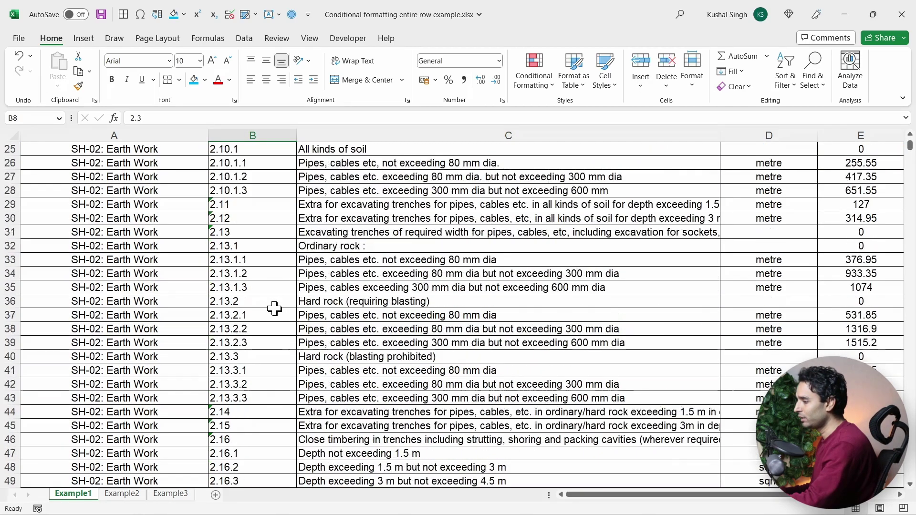
{"action": "scroll", "coordinate": [272, 304], "scroll_direction": "down", "scroll_amount": 3}
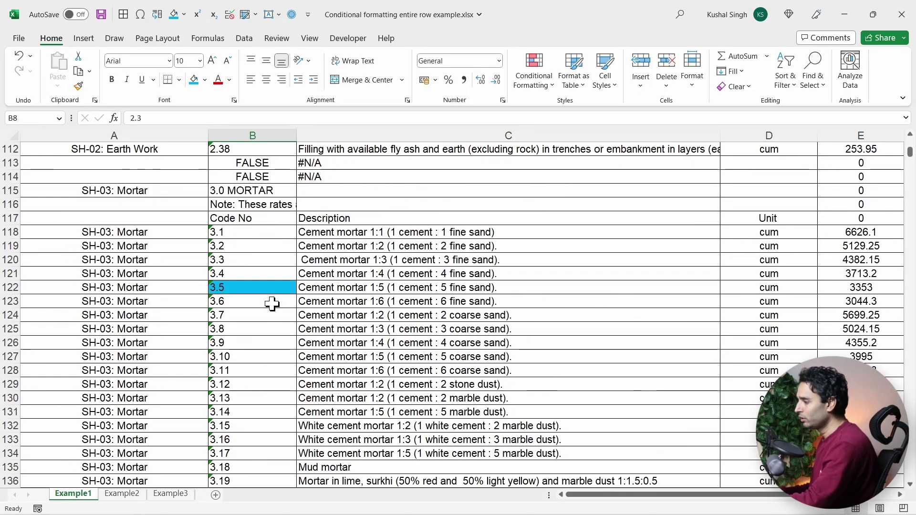
{"action": "left_click_drag", "start_coordinate": [321, 213], "coordinate": [322, 290]}
Clear the conditional formatting rules from the entire sheet and select column B.
{"action": "scroll", "coordinate": [334, 238], "scroll_direction": "up", "scroll_amount": 20}
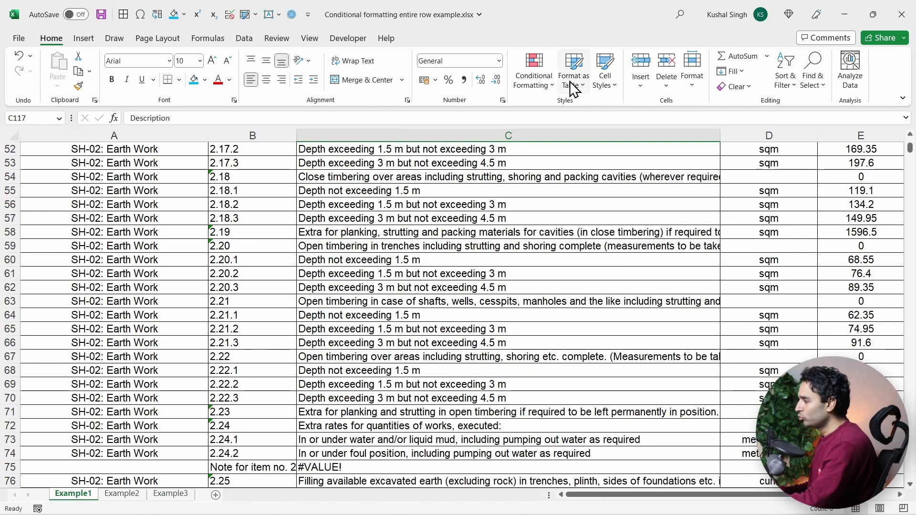
{"action": "left_click", "coordinate": [534, 72]}
{"action": "mouse_move", "coordinate": [561, 264]}
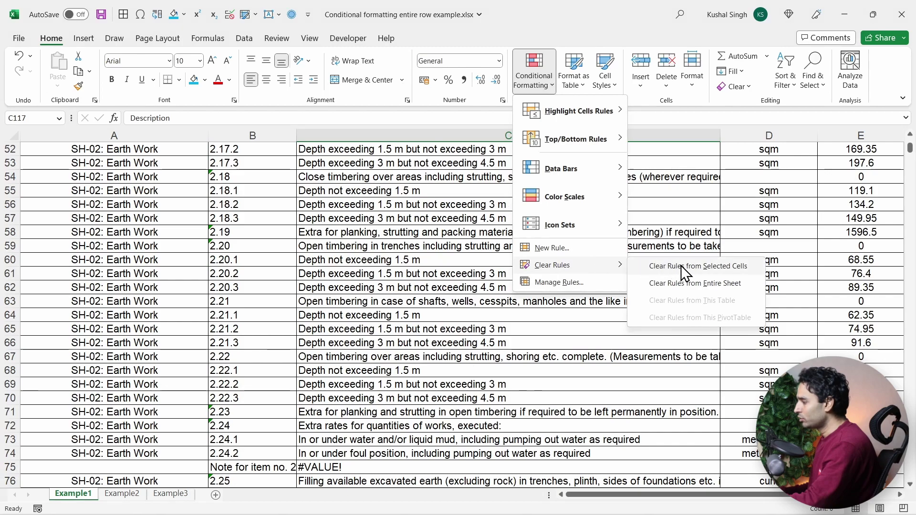
{"action": "left_click", "coordinate": [692, 284]}
{"action": "scroll", "coordinate": [258, 272], "scroll_direction": "up", "scroll_amount": 17}
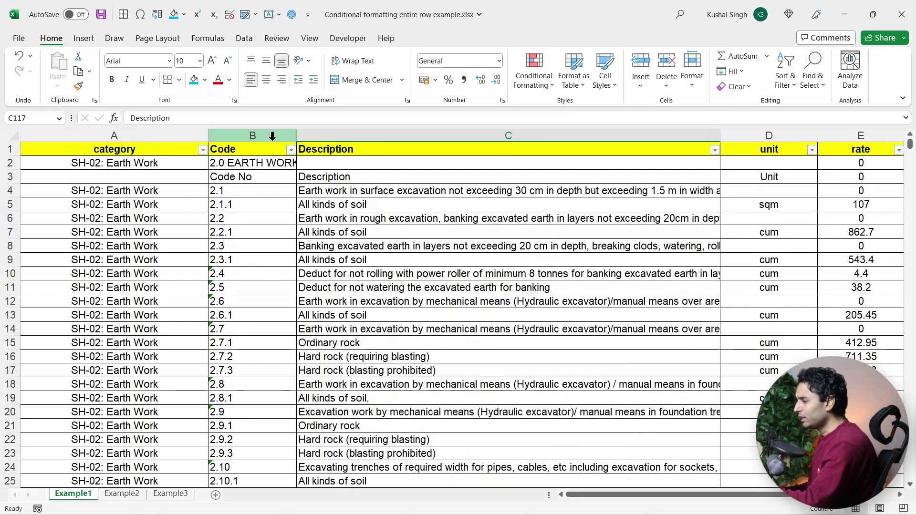
{"action": "left_click", "coordinate": [272, 136]}
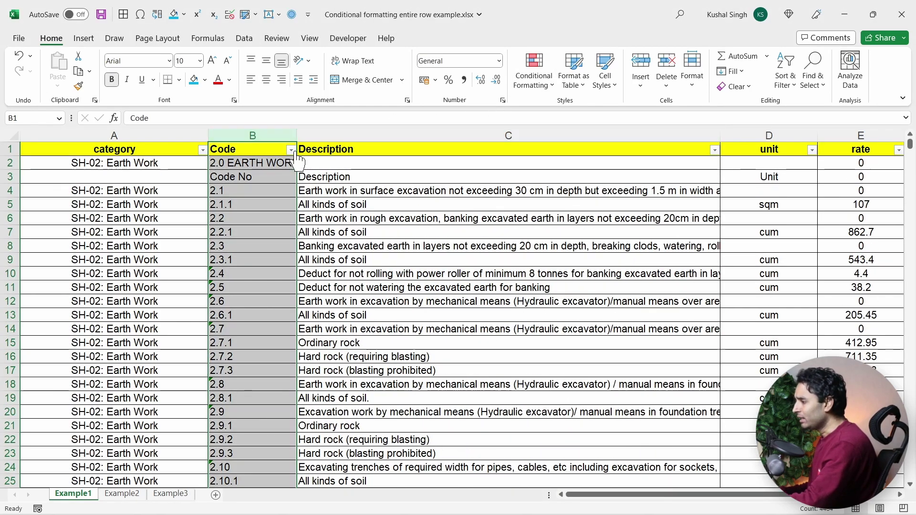
{"action": "left_click", "coordinate": [534, 72]}
{"action": "left_click", "coordinate": [572, 246]}
{"action": "left_click", "coordinate": [584, 163]}
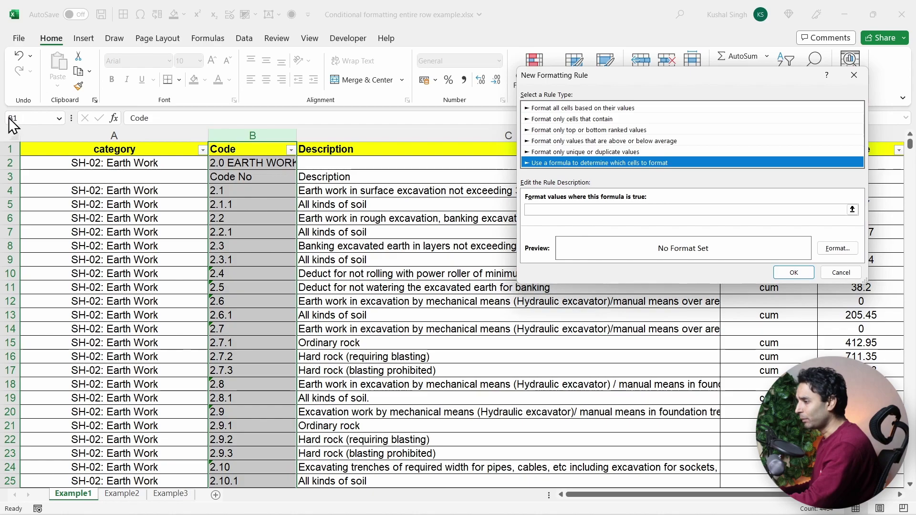
{"action": "left_click", "coordinate": [570, 211]}
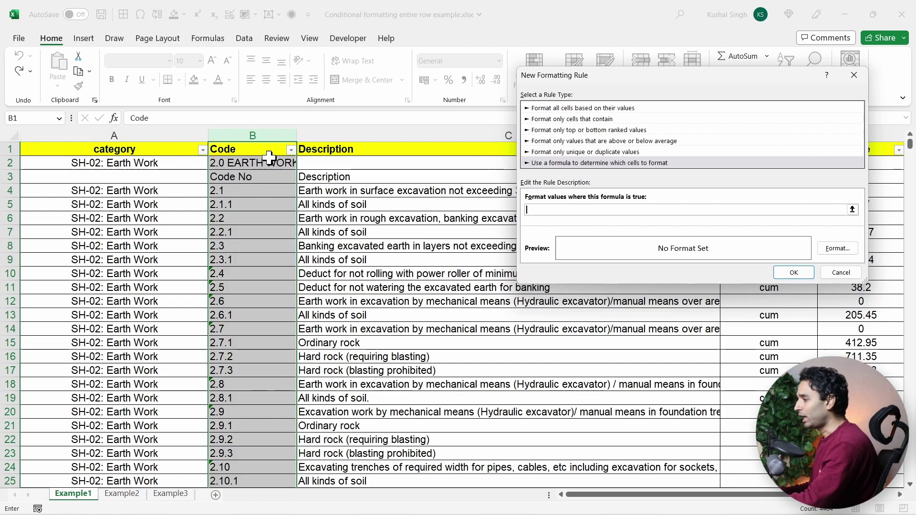
{"action": "left_click", "coordinate": [854, 75]}
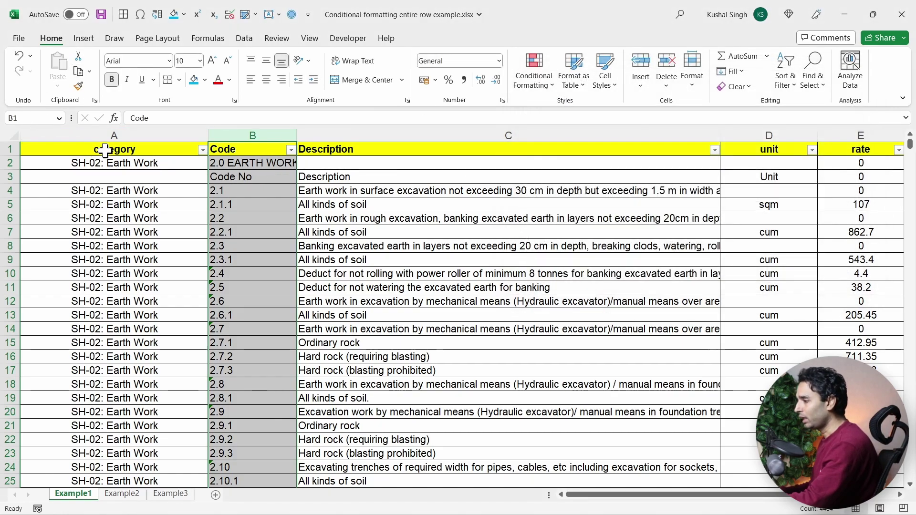
Make B6 the active cell while keeping the whole of column B selected.
{"action": "key", "text": "Return"}
{"action": "key", "text": "Return"}
{"action": "key", "text": "Return"}
{"action": "key", "text": "Return"}
{"action": "key", "text": "Return"}
{"action": "key", "text": "Return"}
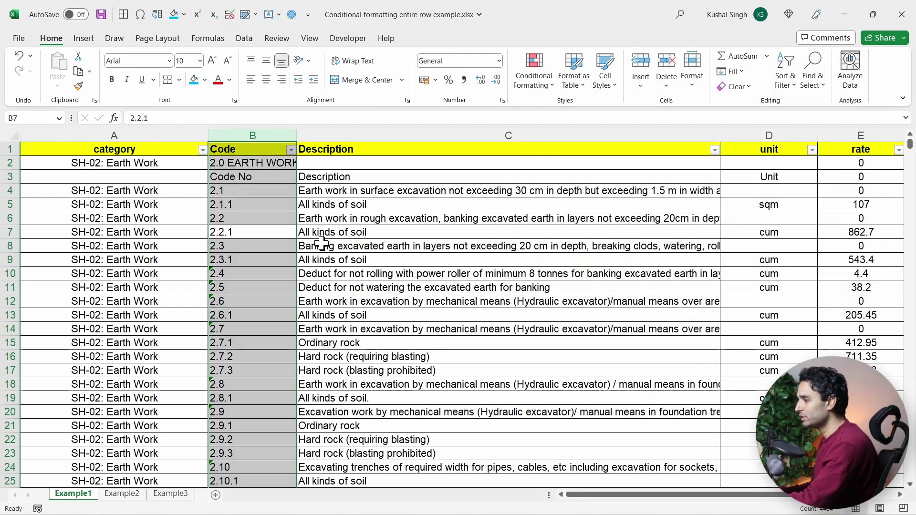
{"action": "key", "text": "shift+Return"}
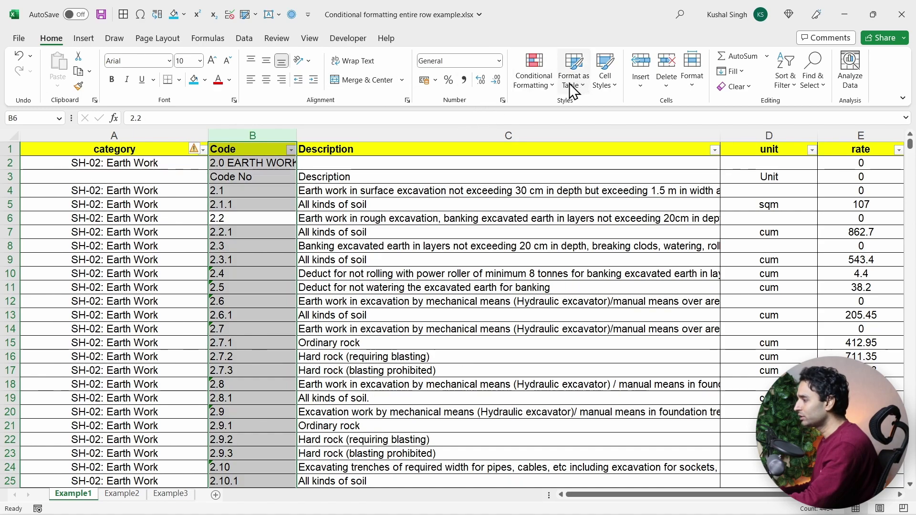
Create a formula-based conditional formatting rule for column B with the formula =C6="Description".
{"action": "left_click", "coordinate": [535, 79]}
{"action": "left_click", "coordinate": [567, 248]}
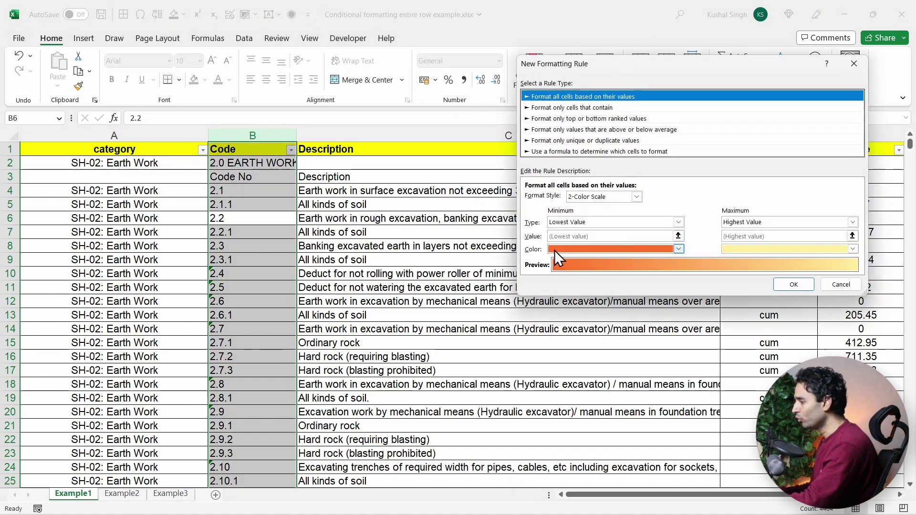
{"action": "left_click", "coordinate": [592, 152]}
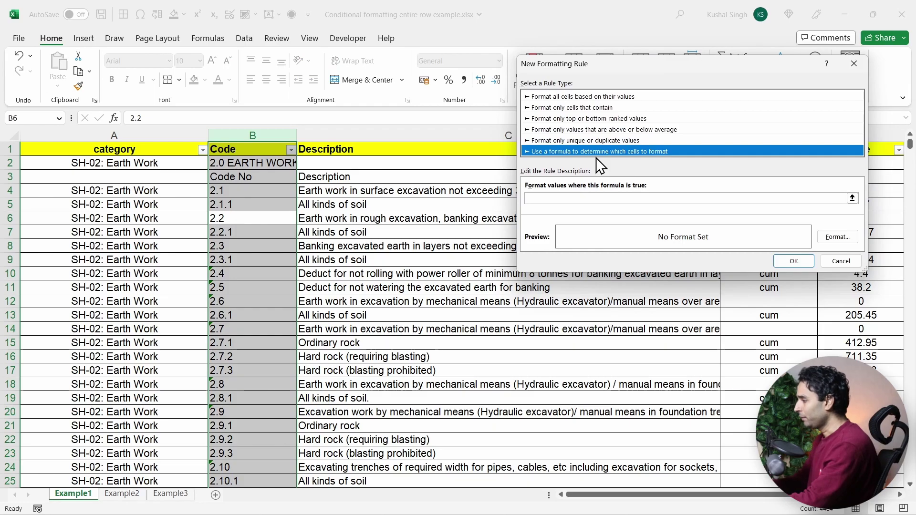
{"action": "left_click", "coordinate": [594, 198]}
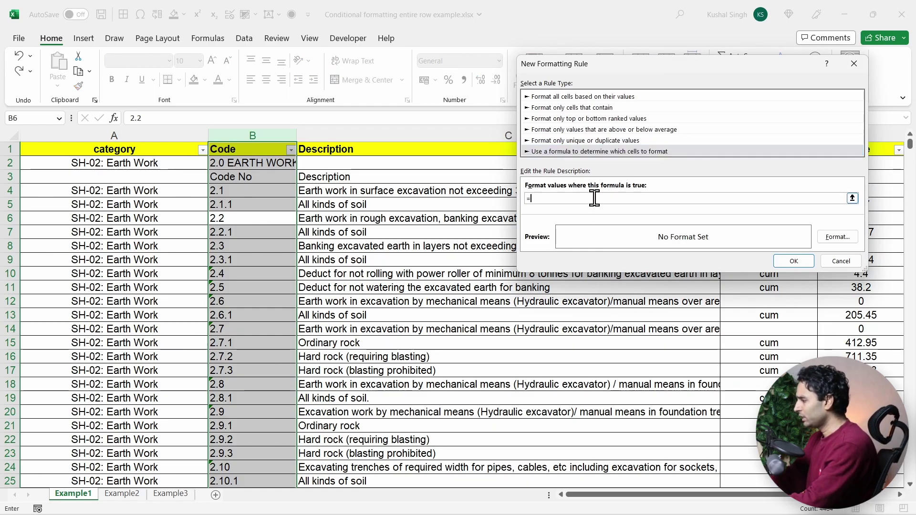
{"action": "type", "text": "=C"}
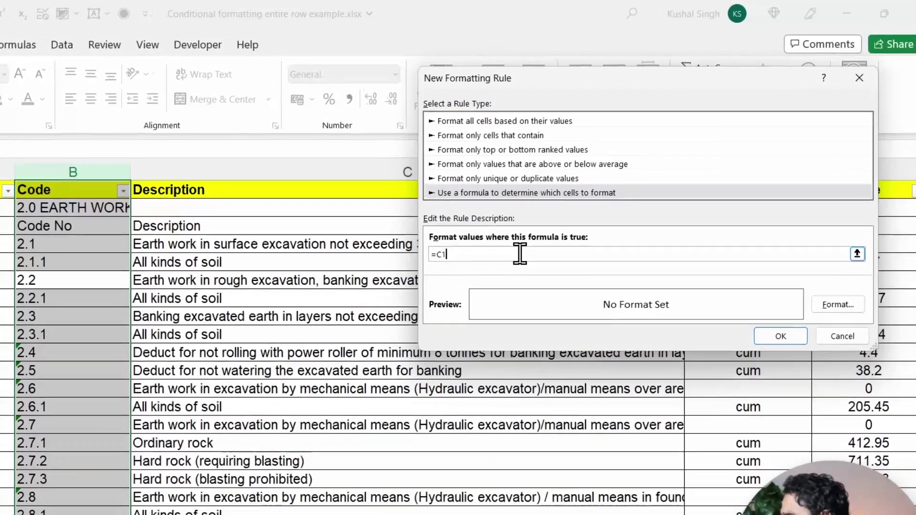
{"action": "type", "text": "1"}
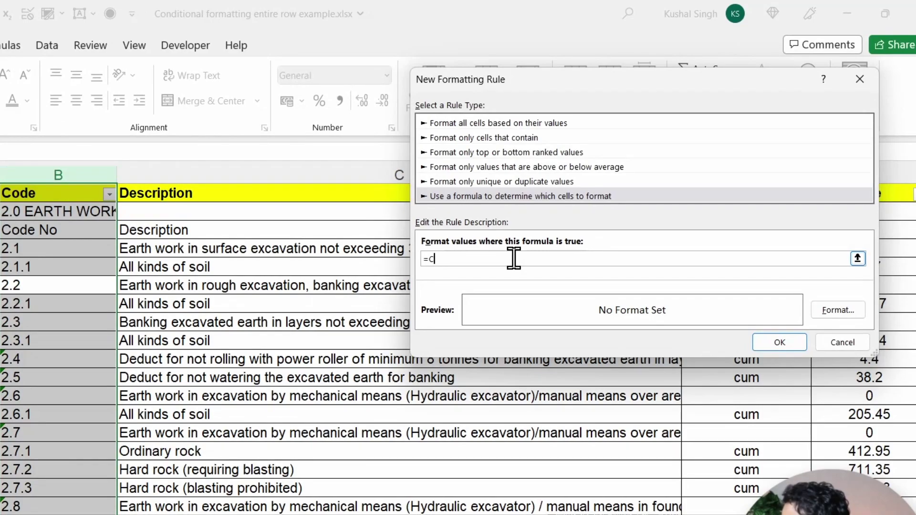
{"action": "type", "text": "=\"Description\""}
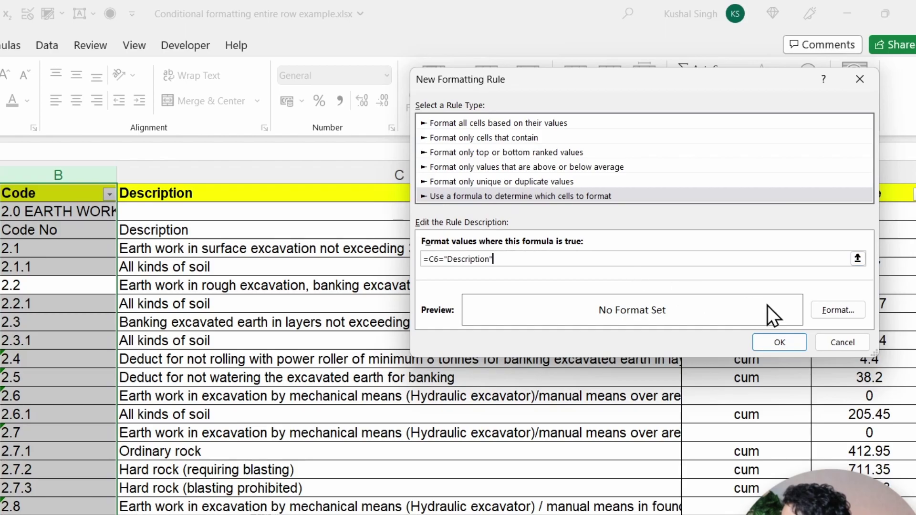
Give the =C6="Description" rule a light blue fill and apply it to column B.
{"action": "left_click", "coordinate": [837, 311]}
{"action": "left_click", "coordinate": [550, 180]}
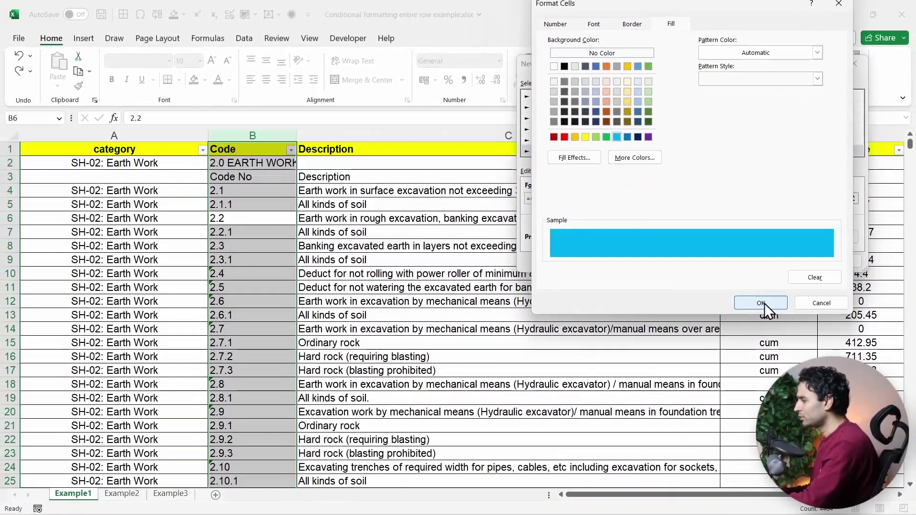
{"action": "left_click", "coordinate": [761, 303]}
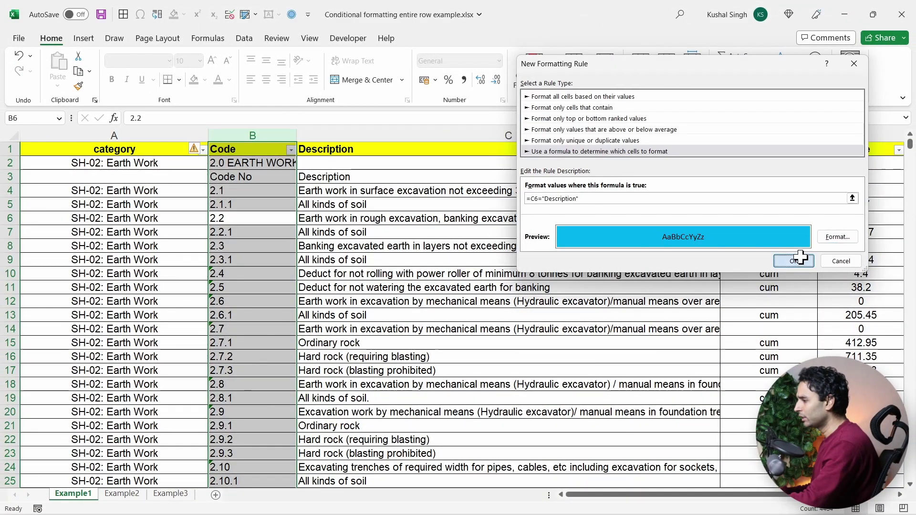
{"action": "left_click", "coordinate": [797, 262]}
{"action": "left_click", "coordinate": [328, 276]}
Check the highlighting of code cells B1 and B3 against their rows and the neighbouring cell B2.
{"action": "left_click", "coordinate": [251, 150]}
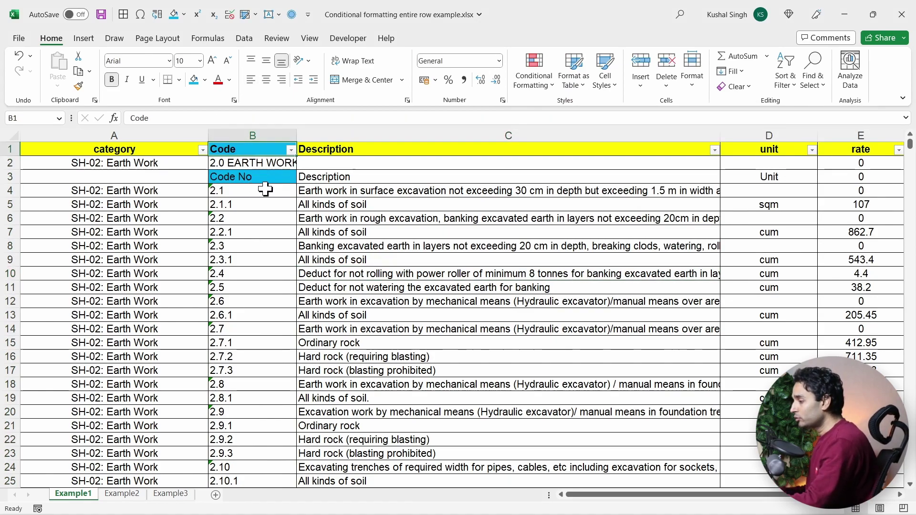
{"action": "left_click", "coordinate": [264, 178]}
{"action": "left_click_drag", "start_coordinate": [86, 178], "coordinate": [847, 178]}
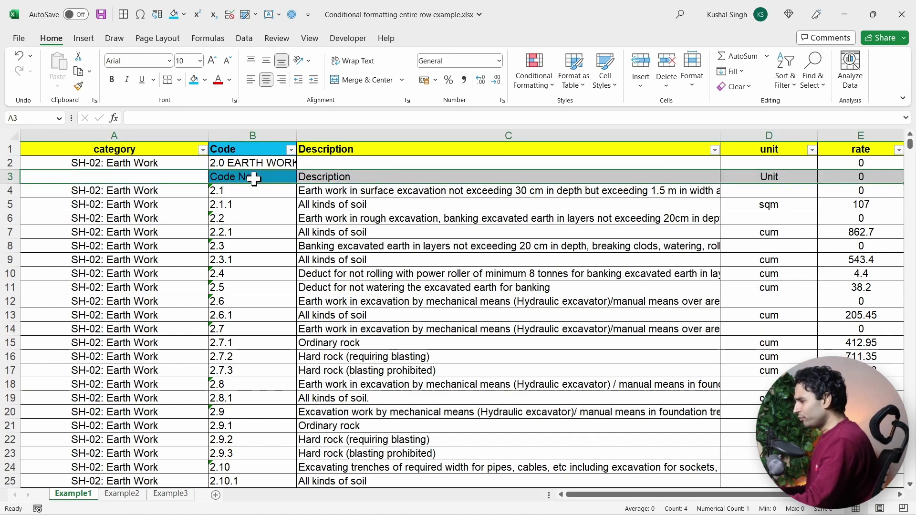
{"action": "left_click", "coordinate": [248, 150]}
{"action": "left_click", "coordinate": [227, 169]}
Select column A and create a formula-based conditional formatting rule with the formula =C1="Description".
{"action": "left_click", "coordinate": [250, 134]}
{"action": "left_click", "coordinate": [138, 136], "text": "ctrl"}
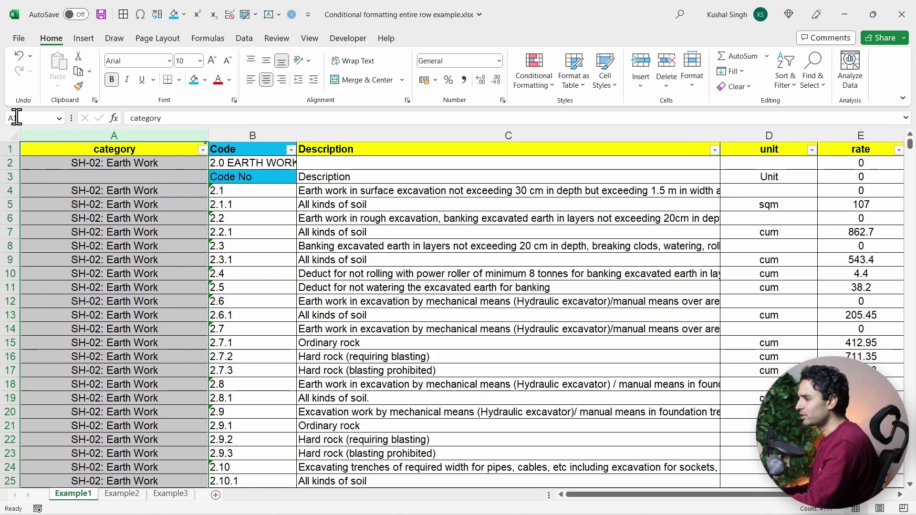
{"action": "left_click", "coordinate": [542, 73]}
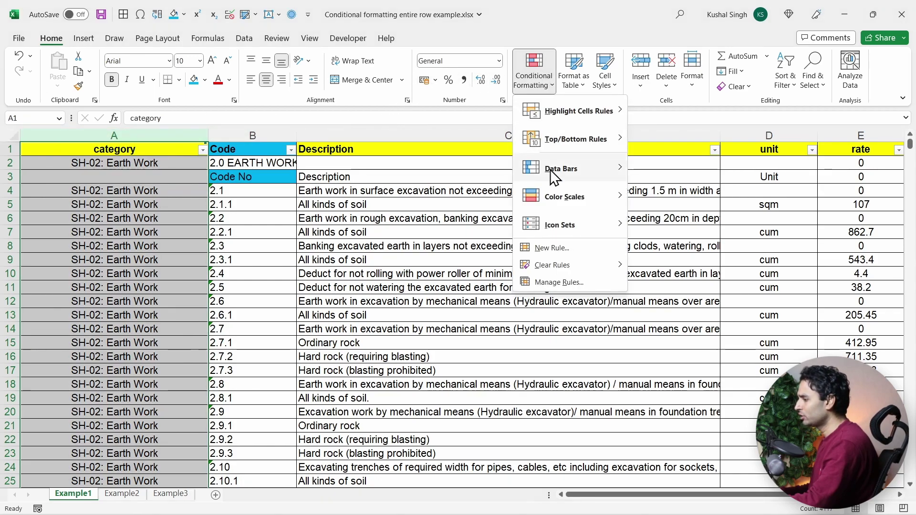
{"action": "left_click", "coordinate": [563, 249]}
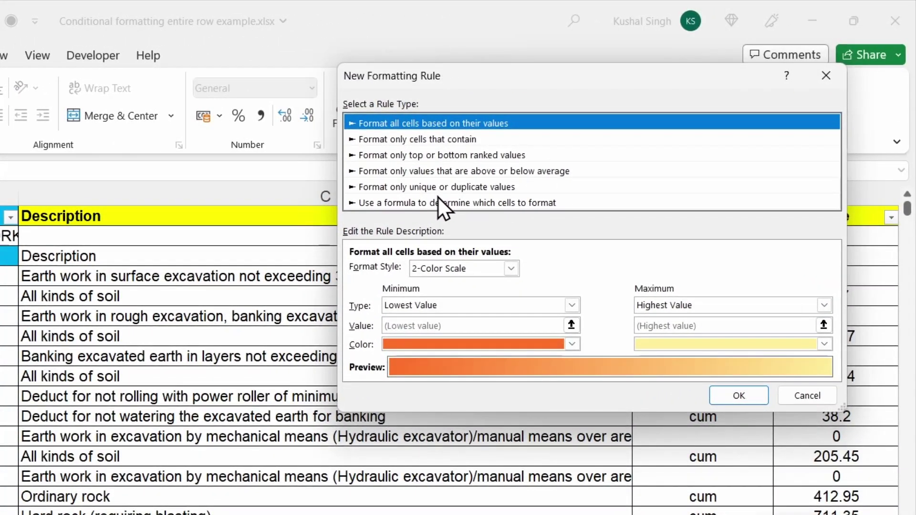
{"action": "left_click", "coordinate": [568, 148]}
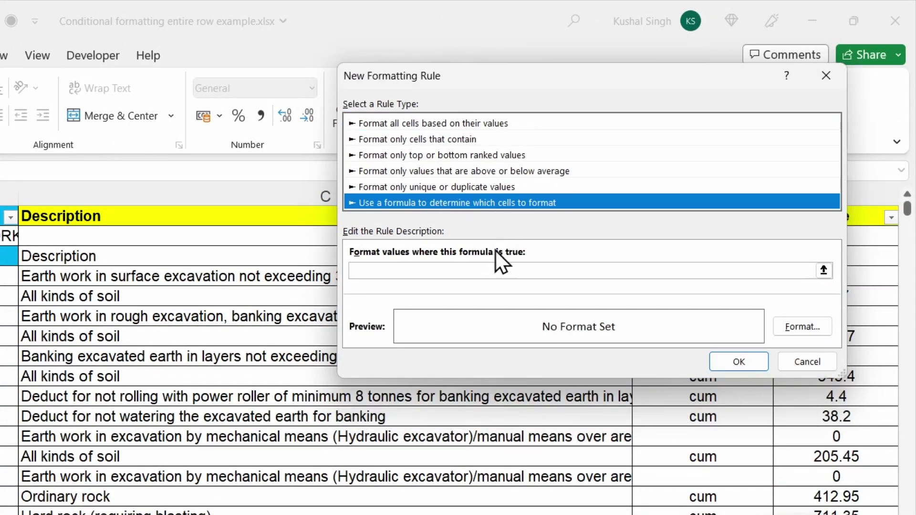
{"action": "left_click", "coordinate": [475, 270]}
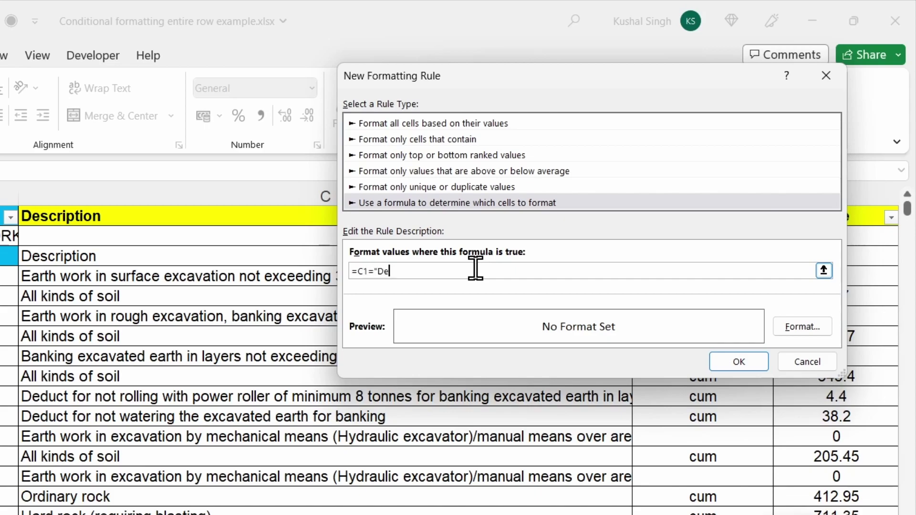
Set a light blue fill for the =C1="Description" rule and apply it to column A.
{"action": "left_click", "coordinate": [800, 325]}
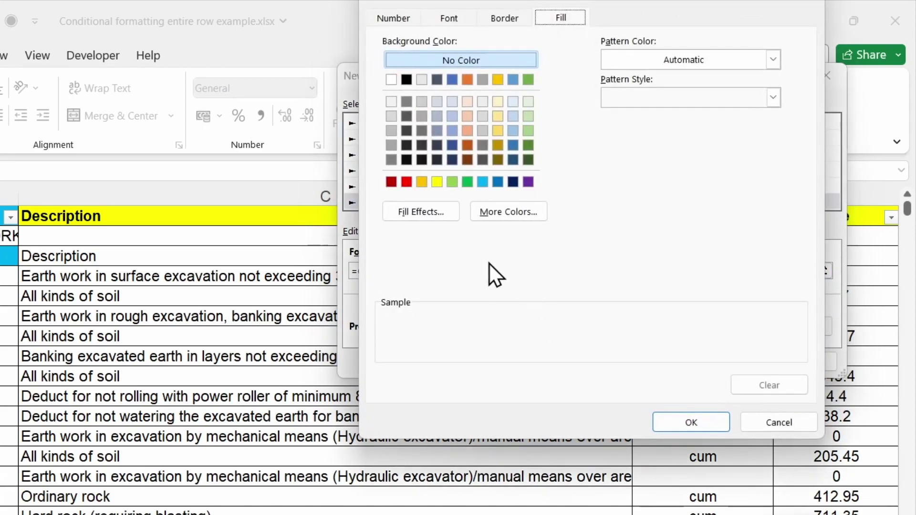
{"action": "left_click", "coordinate": [483, 182]}
{"action": "left_click", "coordinate": [709, 426]}
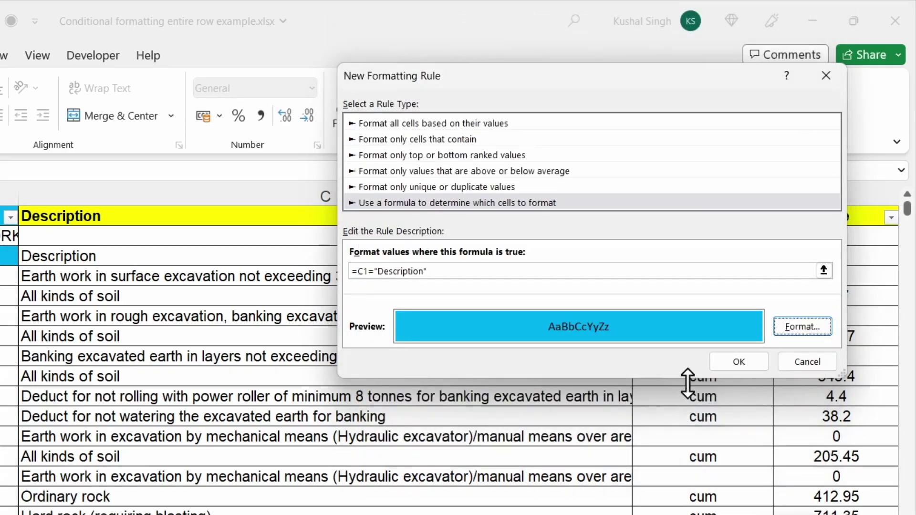
{"action": "left_click", "coordinate": [730, 361]}
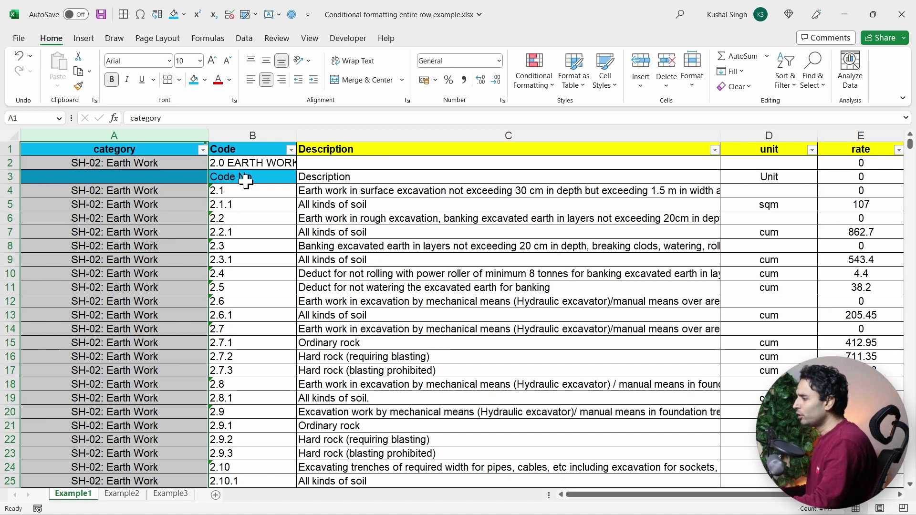
Review the conditional formatting rule that applies to the Code heading cell B1.
{"action": "left_click", "coordinate": [255, 151]}
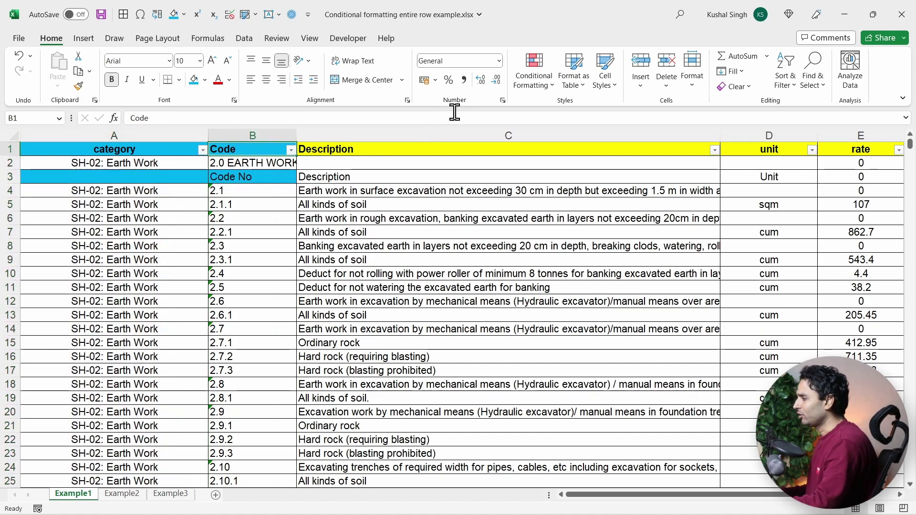
{"action": "left_click", "coordinate": [554, 86]}
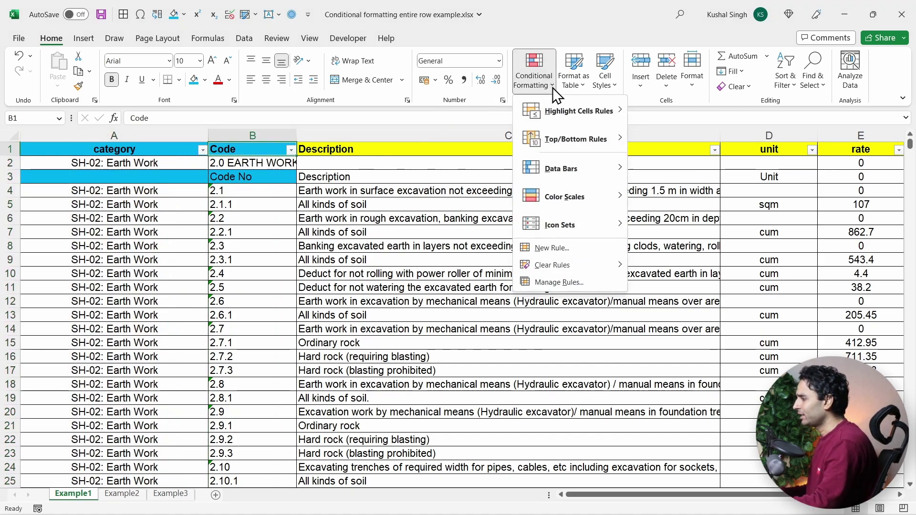
{"action": "left_click", "coordinate": [557, 283]}
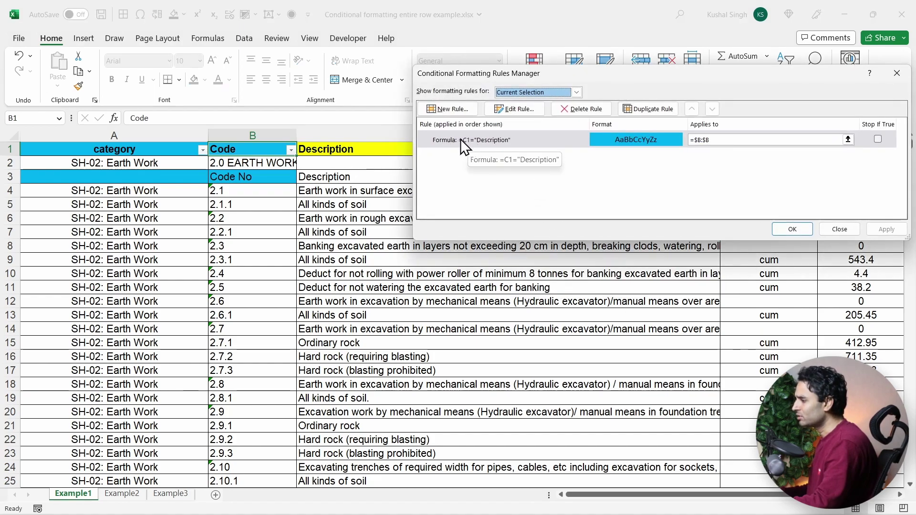
{"action": "left_click", "coordinate": [896, 73]}
Review the conditional formatting rules for the whole table and compare cell A3 with the Description heading in its row.
{"action": "left_click", "coordinate": [135, 167]}
{"action": "key", "text": "ctrl+a"}
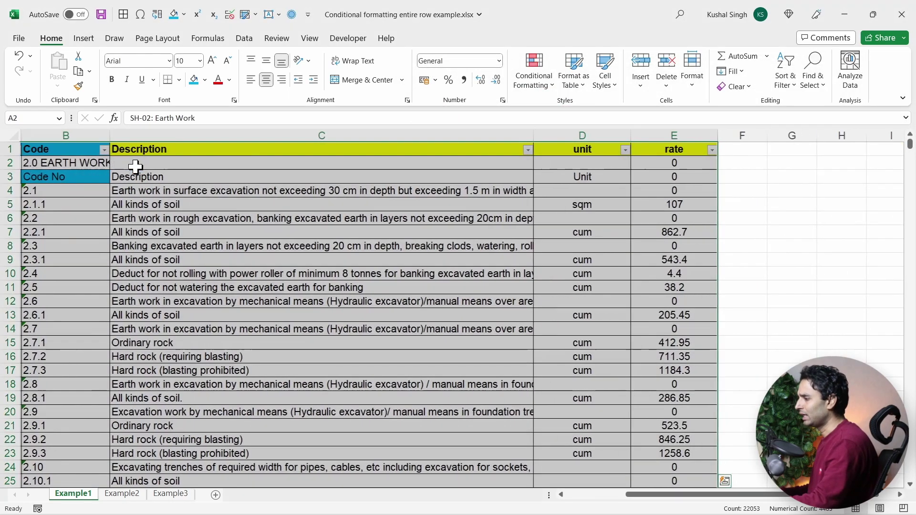
{"action": "left_click_drag", "start_coordinate": [725, 494], "coordinate": [663, 495]}
{"action": "left_click", "coordinate": [533, 76]}
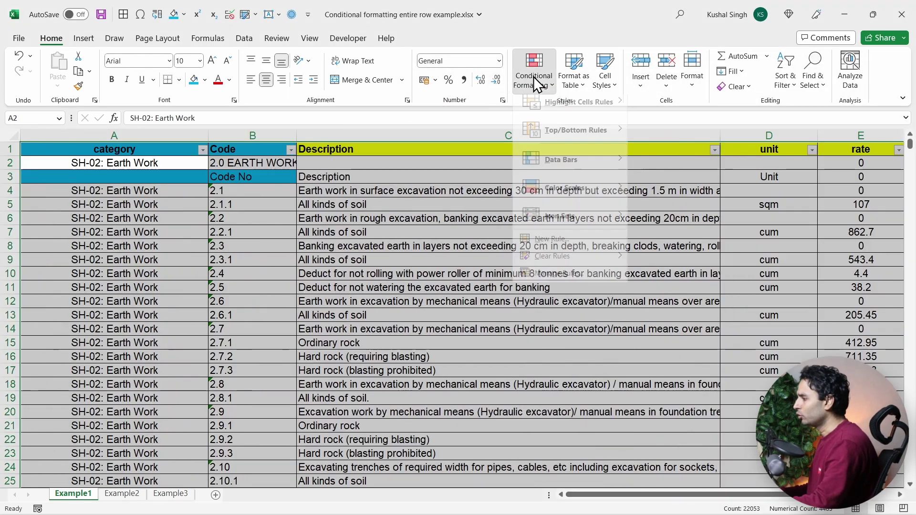
{"action": "left_click", "coordinate": [562, 282]}
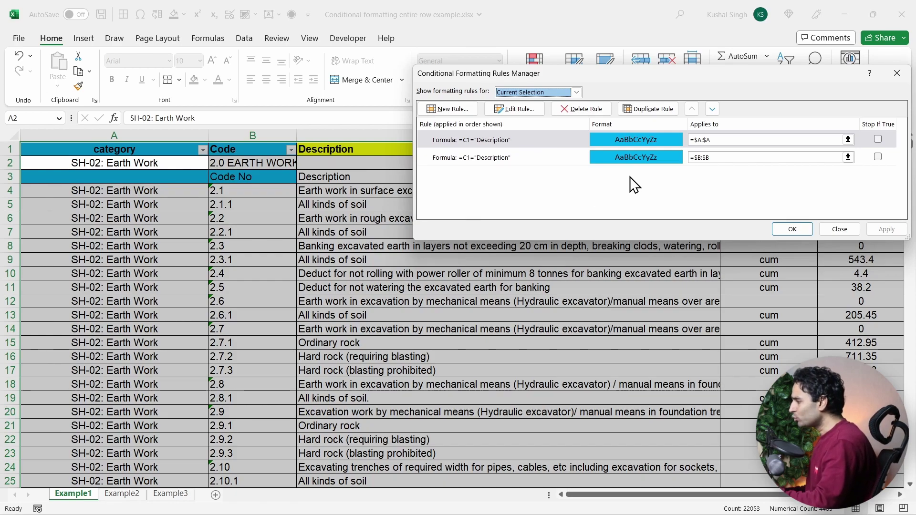
{"action": "left_click", "coordinate": [897, 73]}
{"action": "left_click", "coordinate": [279, 205]}
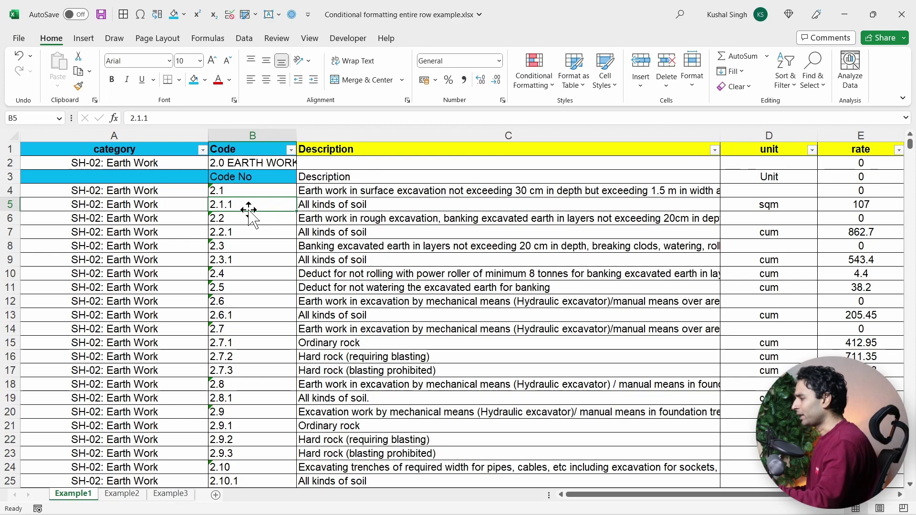
{"action": "left_click", "coordinate": [184, 178]}
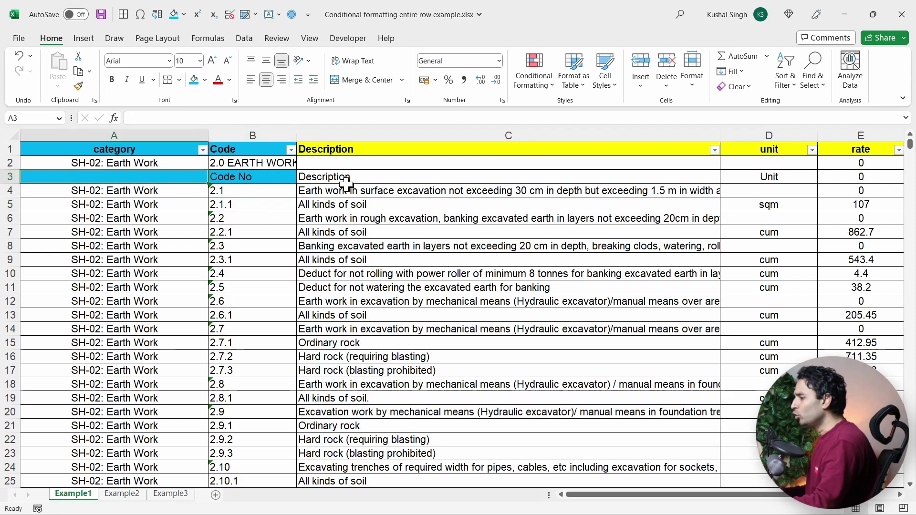
{"action": "left_click", "coordinate": [468, 137]}
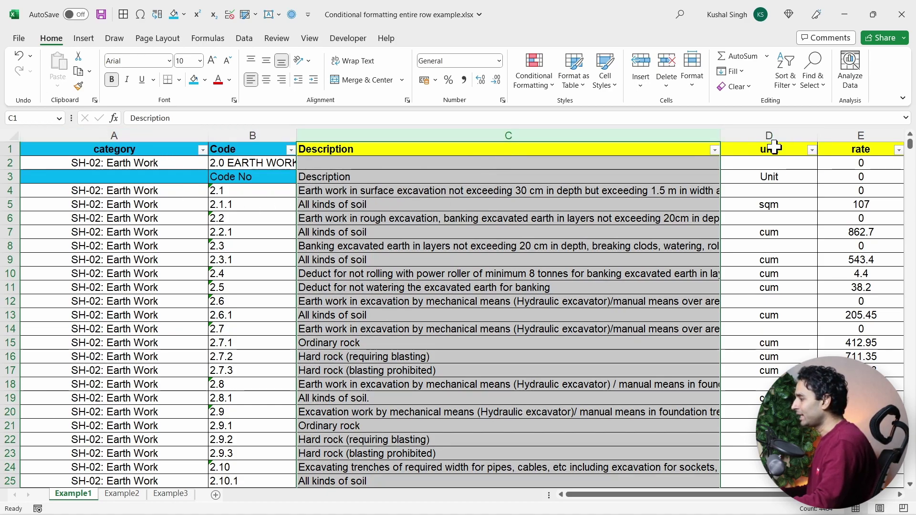
{"action": "left_click", "coordinate": [783, 135]}
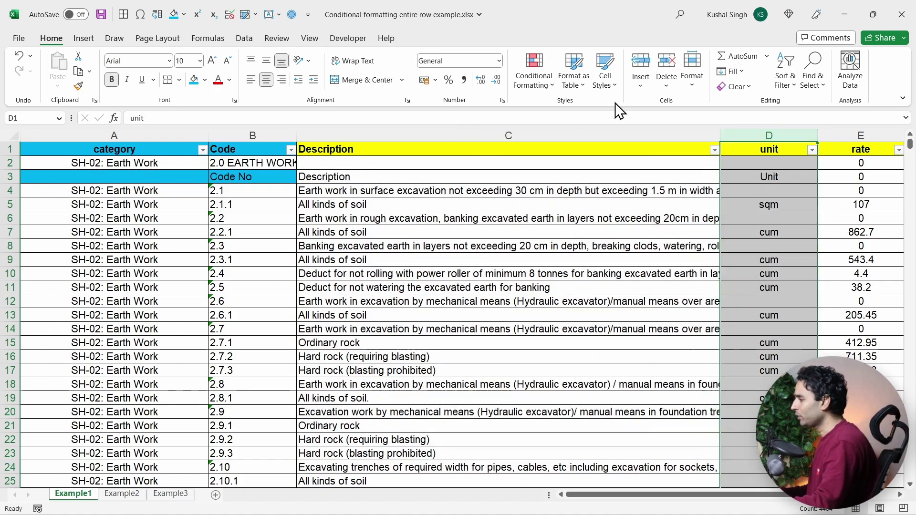
{"action": "left_click", "coordinate": [535, 93]}
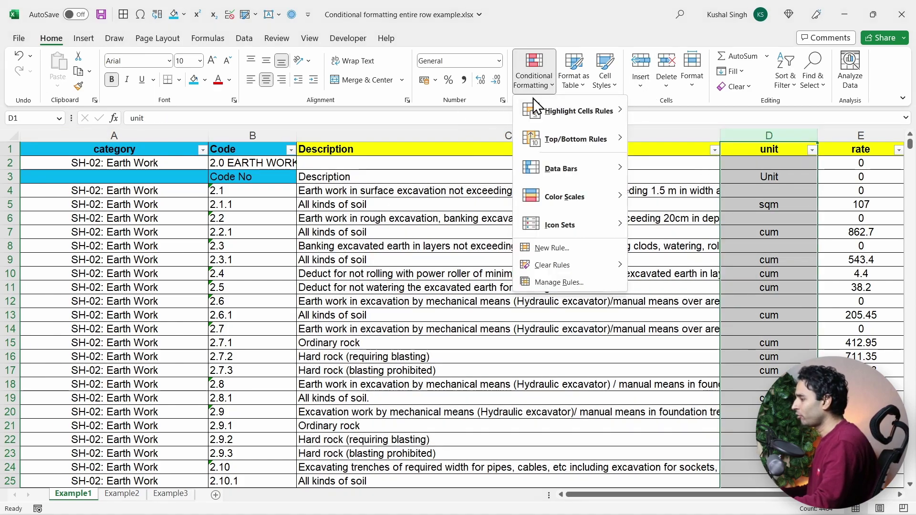
{"action": "left_click", "coordinate": [567, 249]}
{"action": "left_click", "coordinate": [557, 128]}
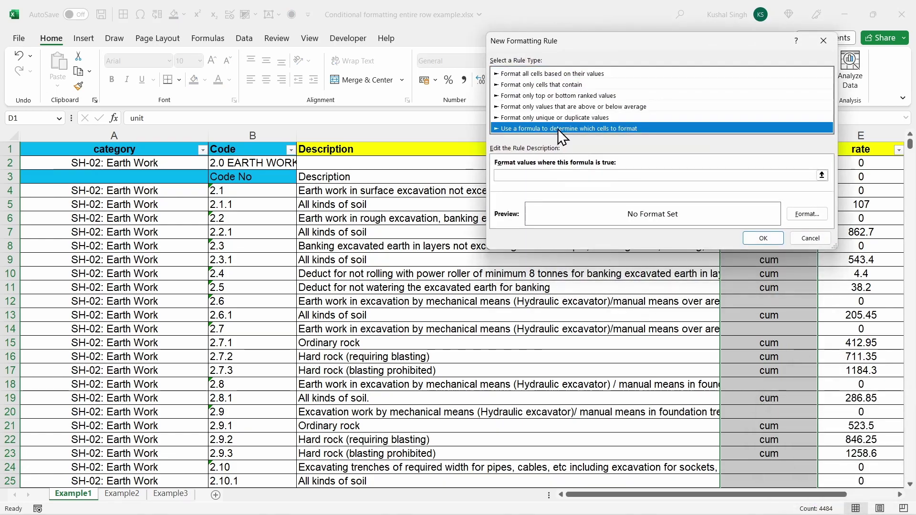
{"action": "left_click_drag", "start_coordinate": [600, 43], "coordinate": [505, 211]}
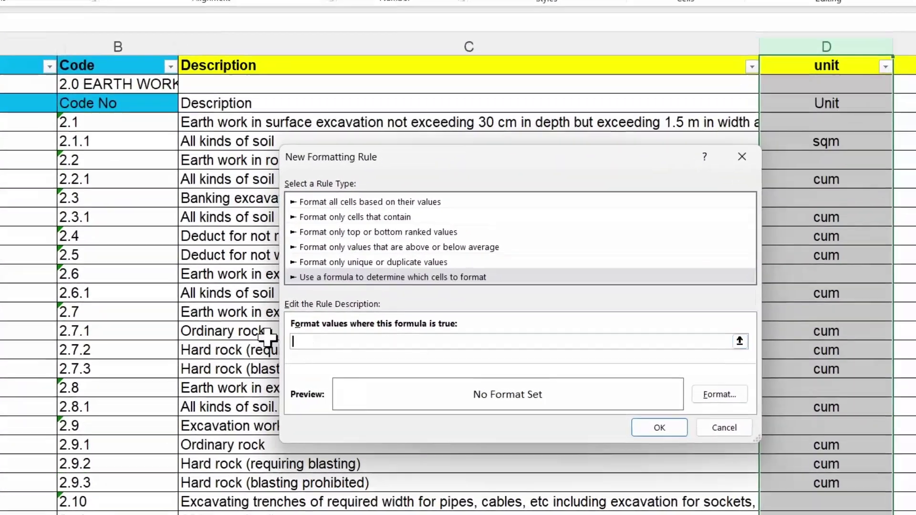
{"action": "type", "text": "="}
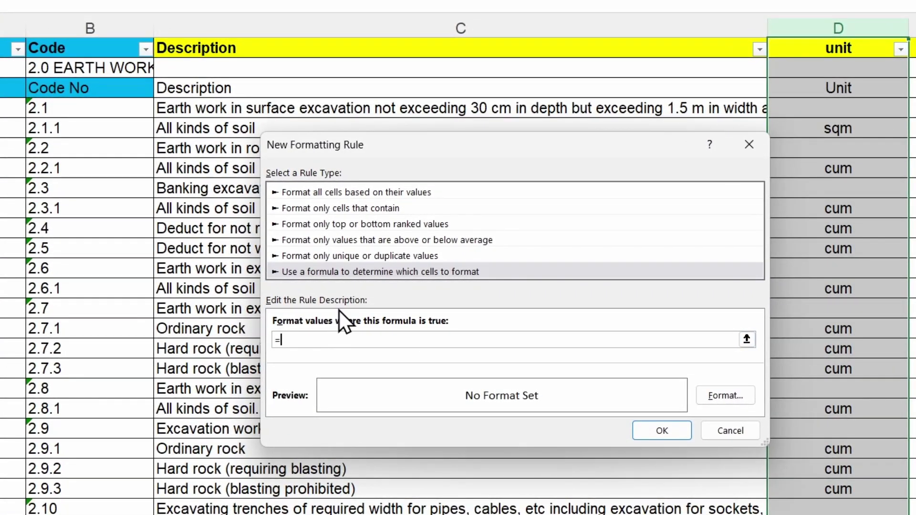
{"action": "type", "text": "C"}
{"action": "type", "text": "1"}
{"action": "left_click", "coordinate": [731, 431]}
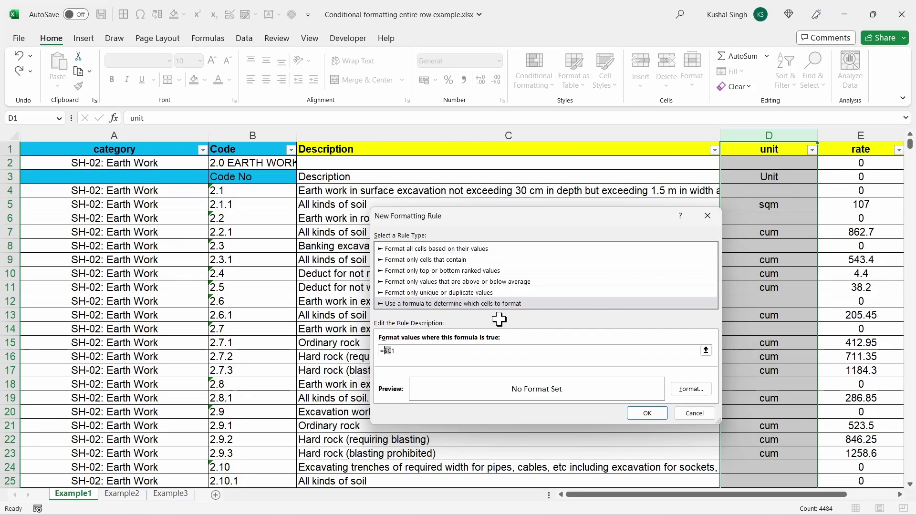
Clear the conditional formatting rules from the entire sheet and select columns A through E with A1 as the active cell.
{"action": "left_click", "coordinate": [262, 201]}
{"action": "key", "text": "ctrl+a"}
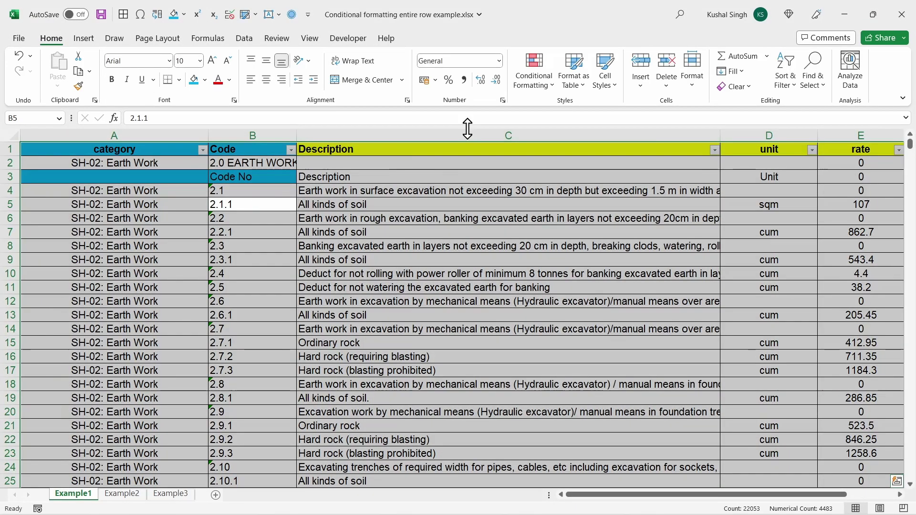
{"action": "left_click", "coordinate": [528, 90]}
{"action": "mouse_move", "coordinate": [587, 265]}
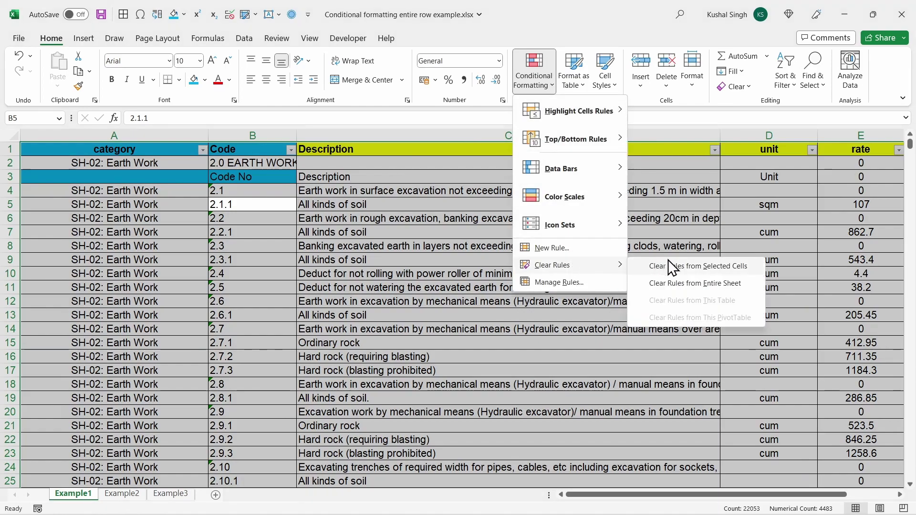
{"action": "left_click", "coordinate": [688, 280]}
{"action": "left_click", "coordinate": [672, 289]}
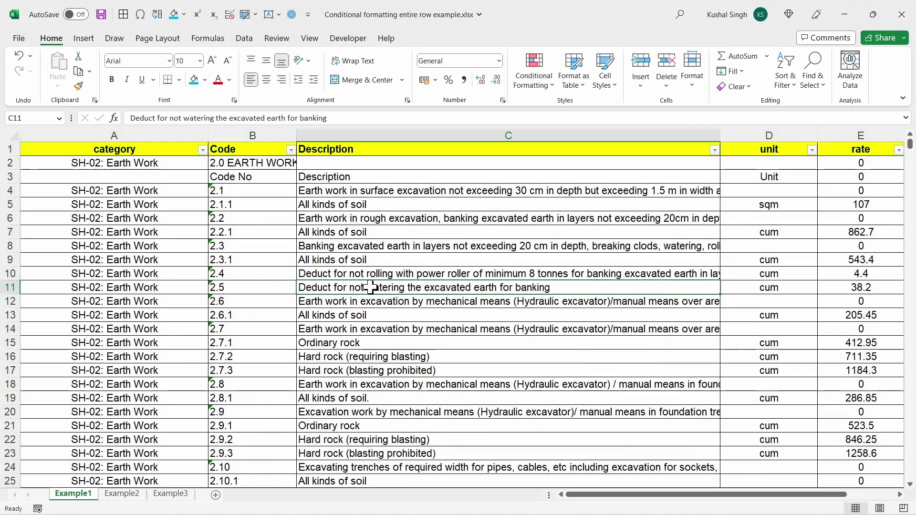
{"action": "left_click", "coordinate": [107, 166]}
{"action": "left_click_drag", "start_coordinate": [110, 133], "coordinate": [810, 172]}
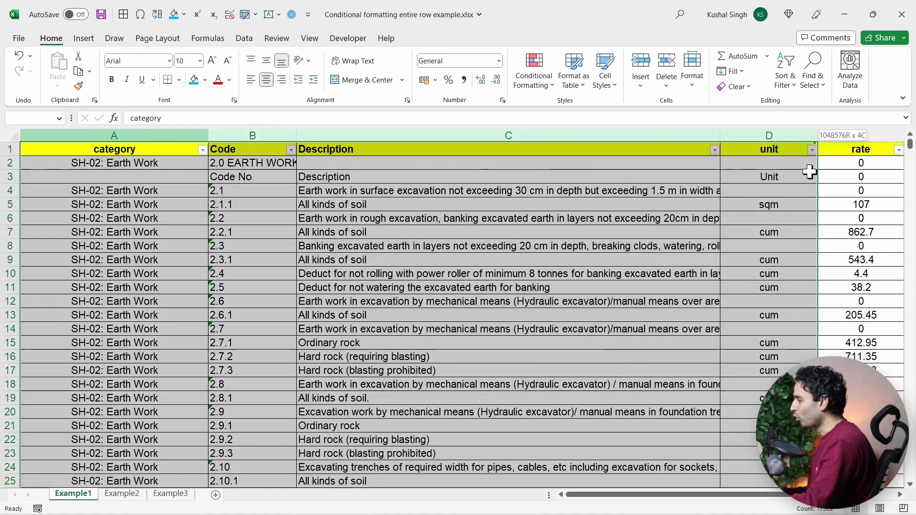
Try a formula-based conditional formatting rule for columns A through E with the relative formula =C1="Description".
{"action": "left_click", "coordinate": [547, 86]}
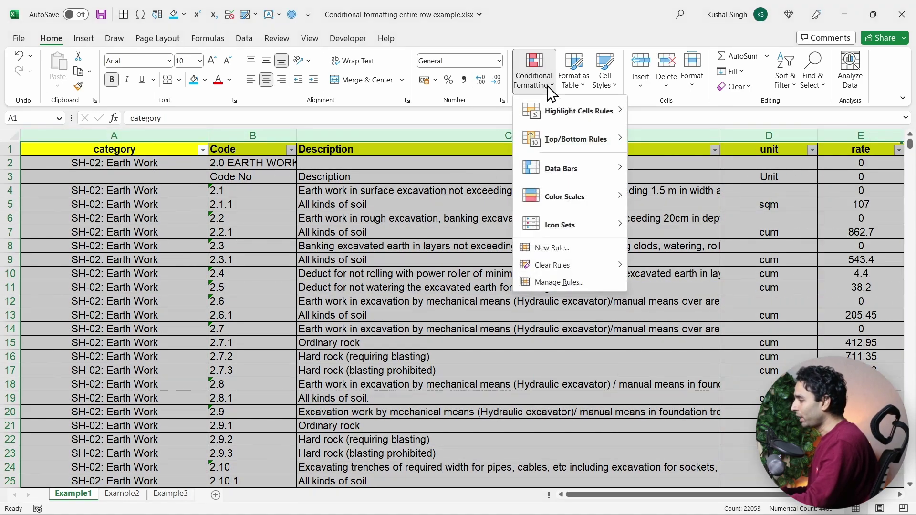
{"action": "left_click", "coordinate": [568, 250]}
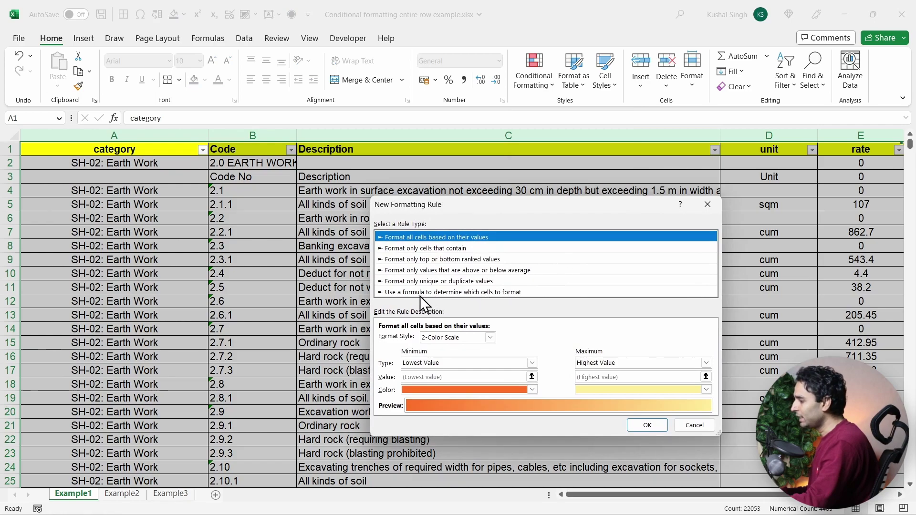
{"action": "left_click", "coordinate": [465, 292]}
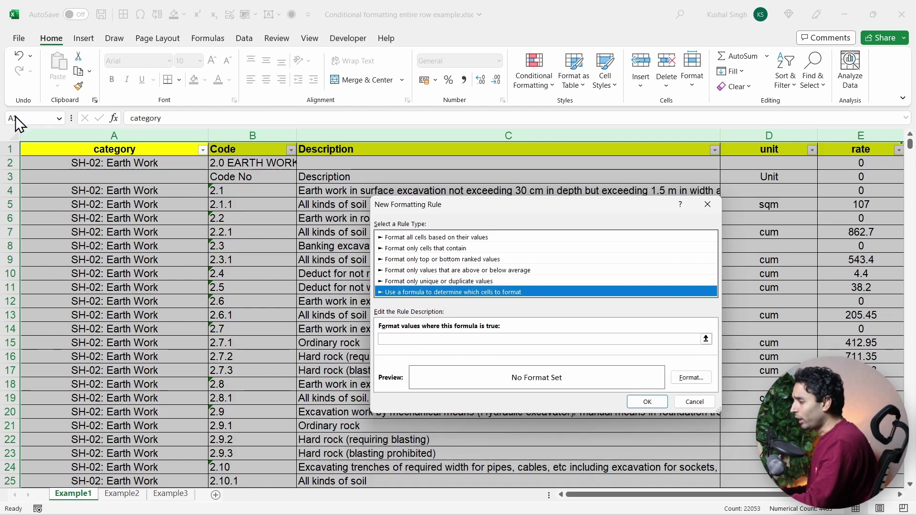
{"action": "left_click", "coordinate": [414, 339]}
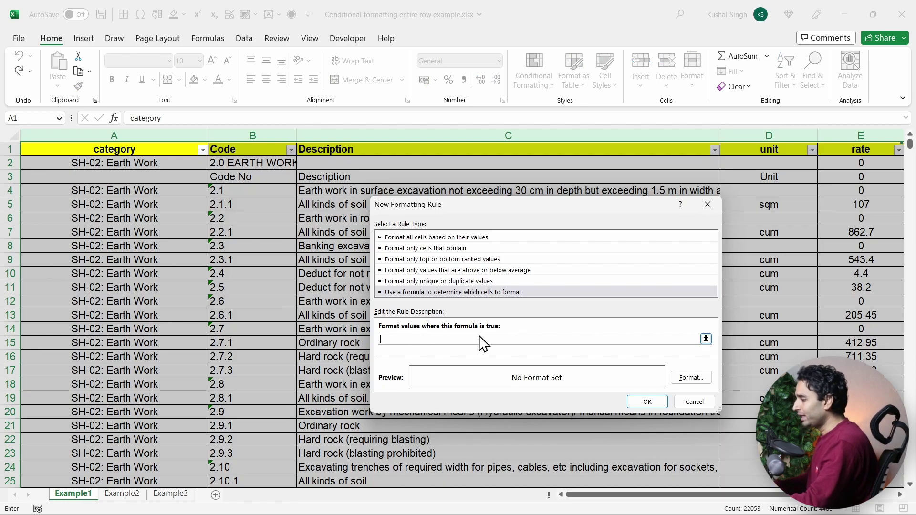
{"action": "type", "text": "="}
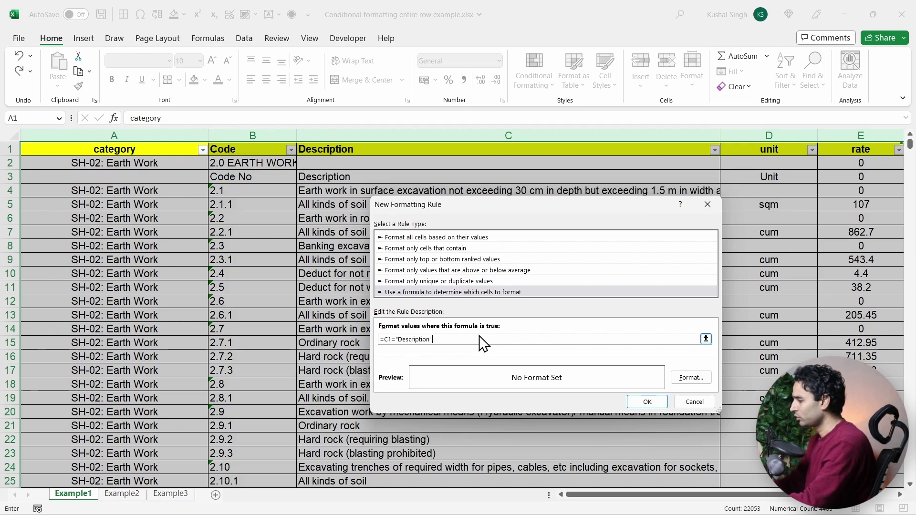
Apply the =C1="Description" rule with a light blue fill, and undo it.
{"action": "left_click", "coordinate": [702, 381]}
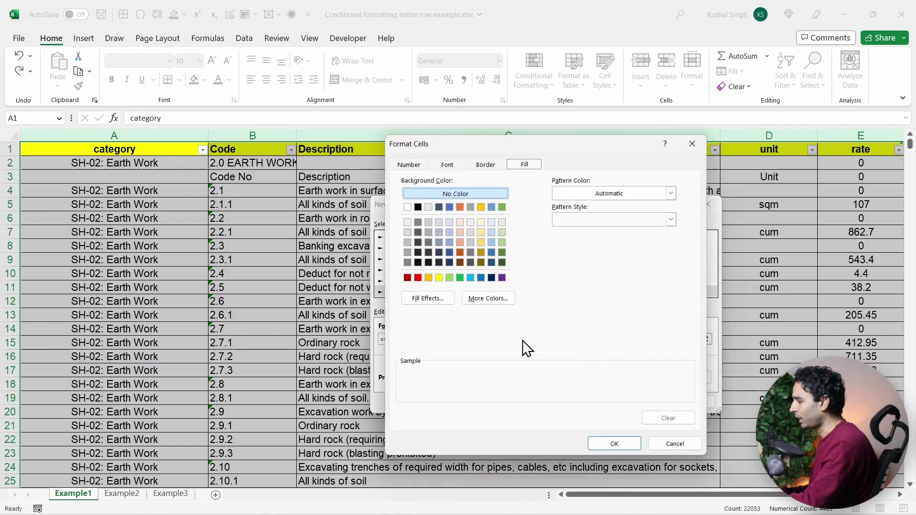
{"action": "left_click", "coordinate": [471, 278]}
{"action": "left_click", "coordinate": [614, 444]}
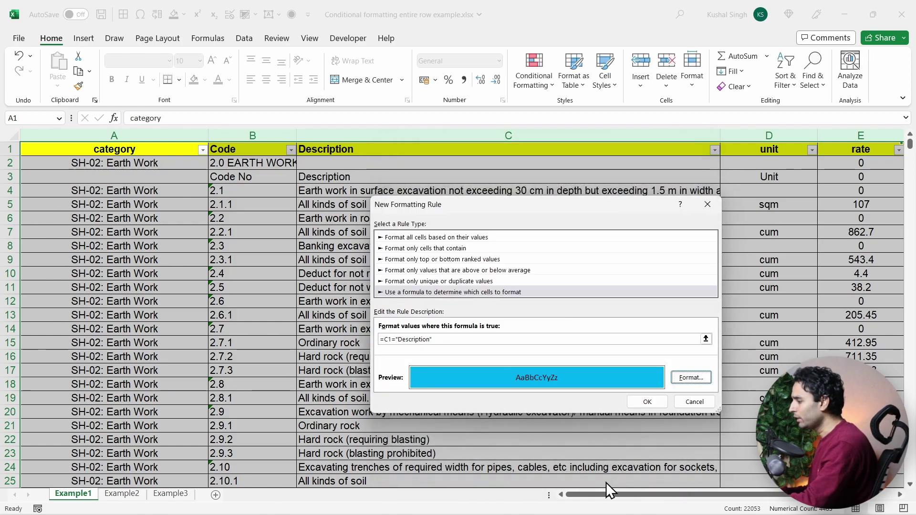
{"action": "left_click", "coordinate": [649, 402]}
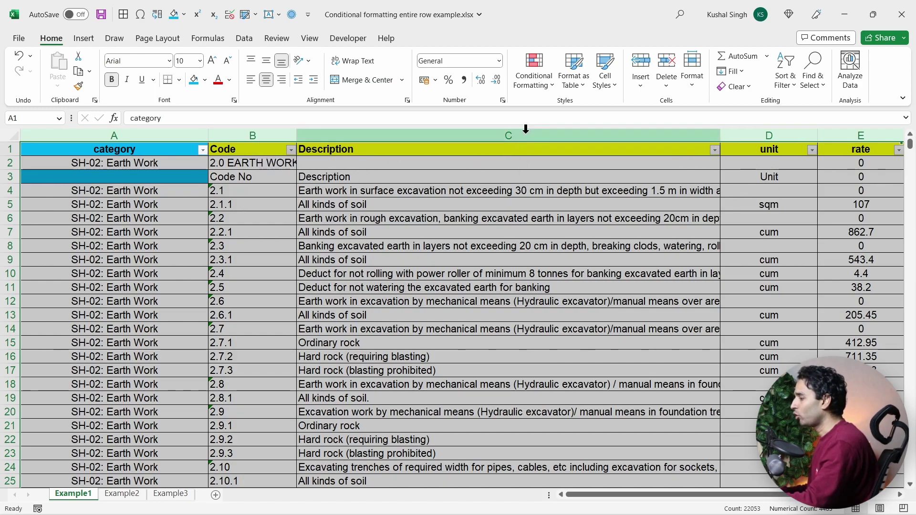
{"action": "key", "text": "ctrl+z"}
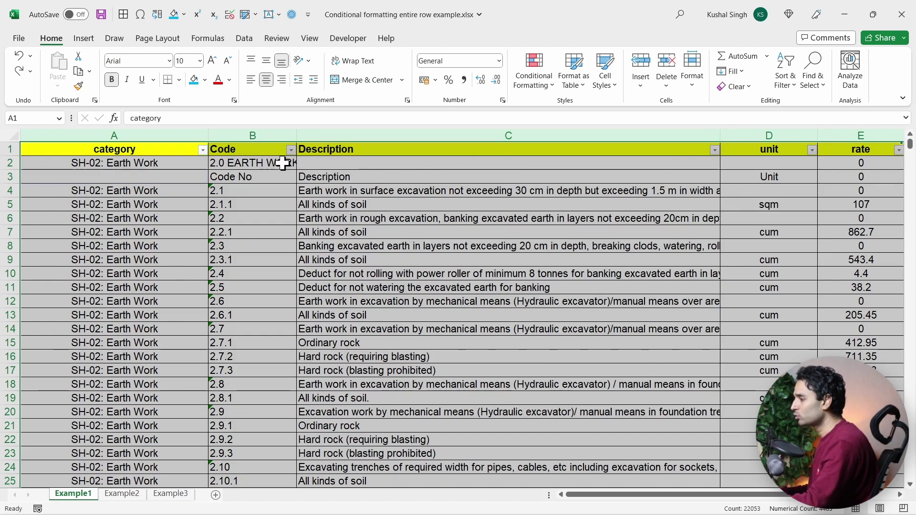
Create a formula-based conditional formatting rule for columns A through E with the column-locked formula =$C1="Description".
{"action": "left_click", "coordinate": [551, 87]}
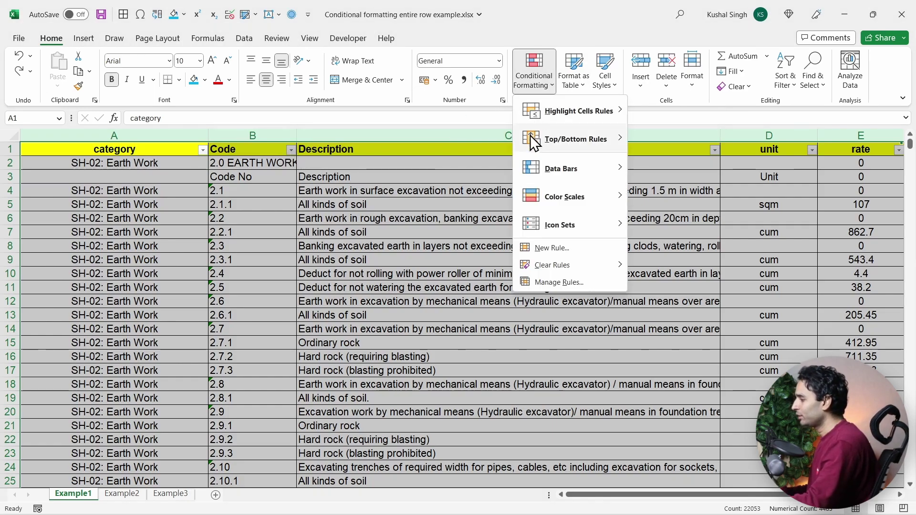
{"action": "left_click", "coordinate": [548, 248]}
{"action": "left_click", "coordinate": [494, 281]}
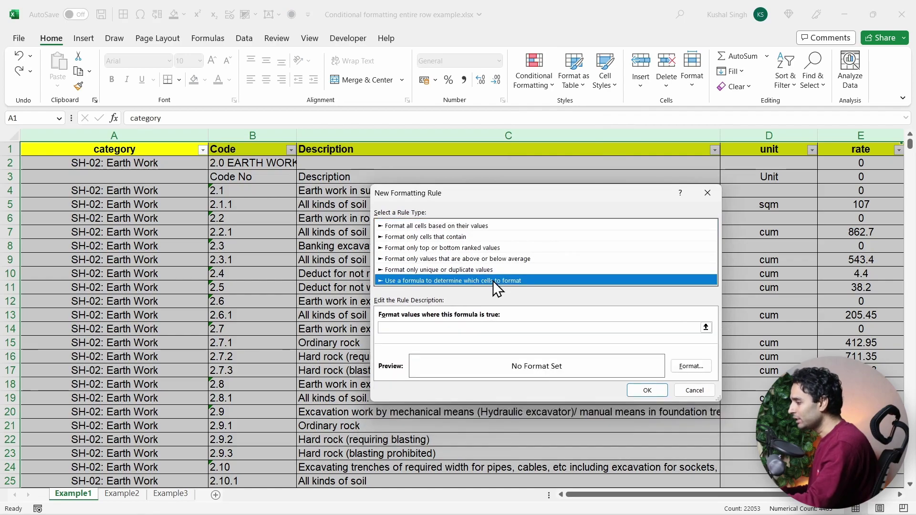
{"action": "left_click", "coordinate": [457, 327]}
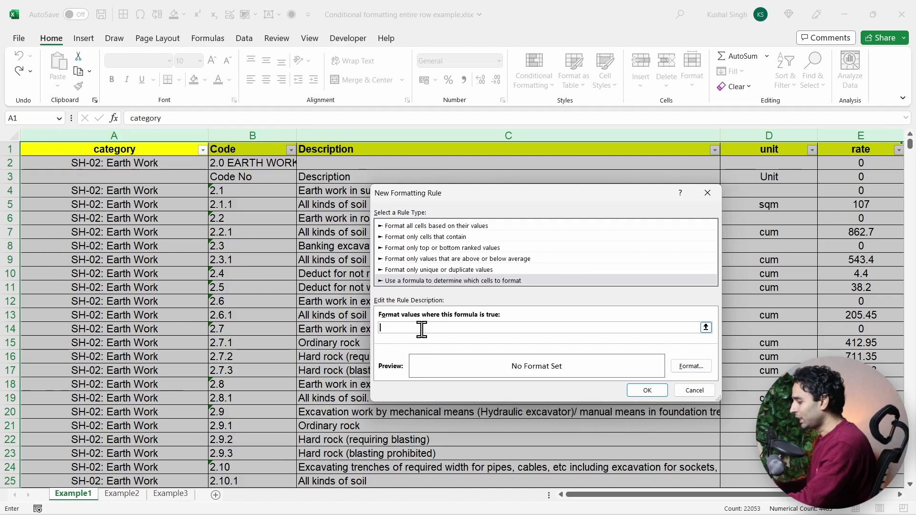
{"action": "key", "text": "BackSpace"}
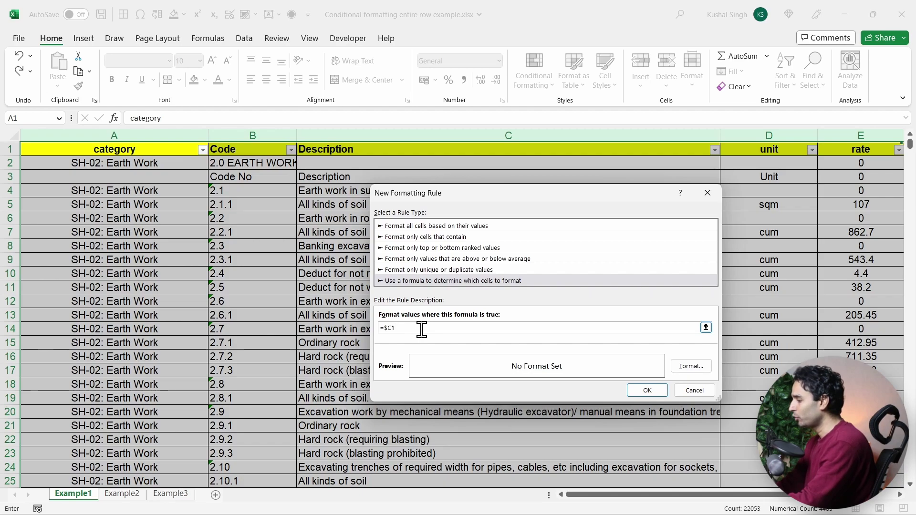
{"action": "type", "text": "\"De"}
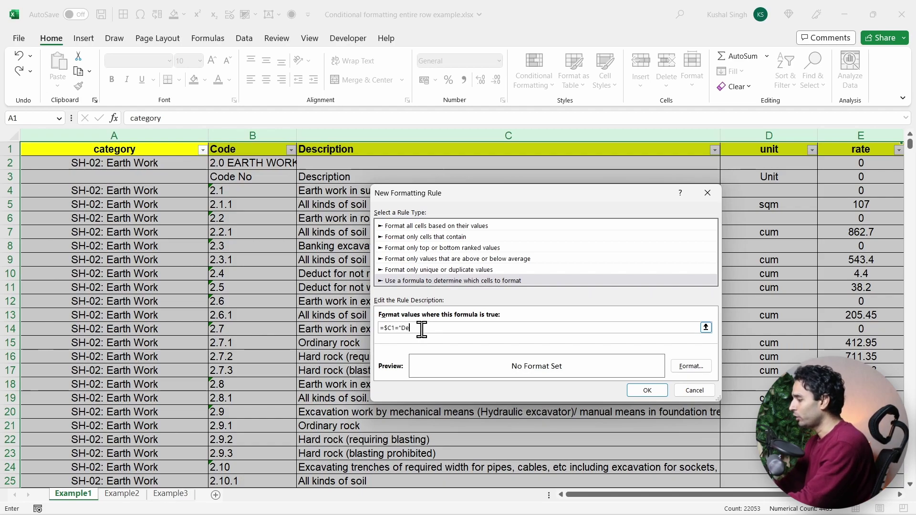
{"action": "type", "text": "scription\""}
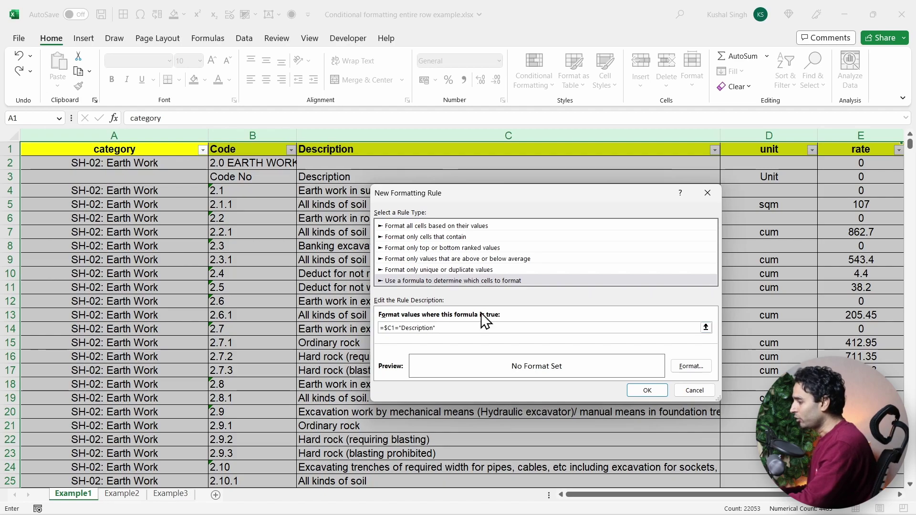
Set a light blue fill for the =$C1="Description" rule and apply it to columns A through E.
{"action": "left_click", "coordinate": [683, 367]}
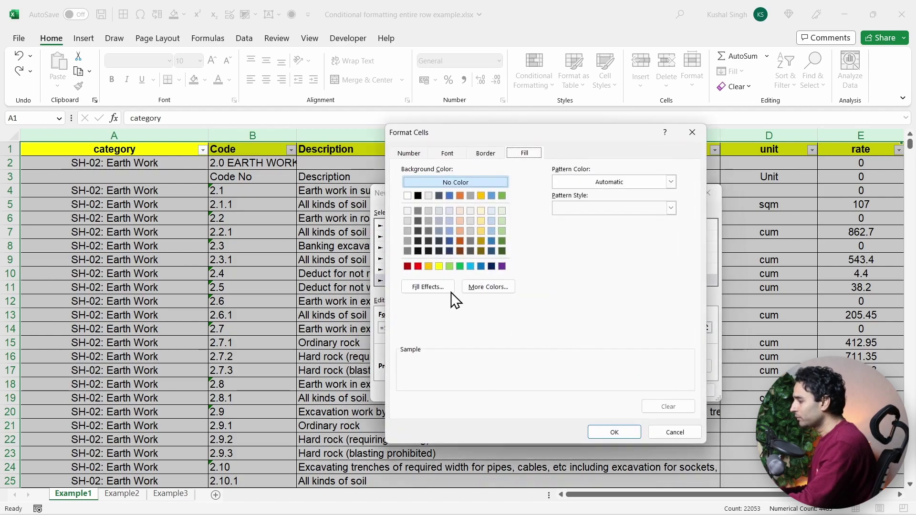
{"action": "left_click", "coordinate": [471, 266]}
{"action": "left_click", "coordinate": [607, 431]}
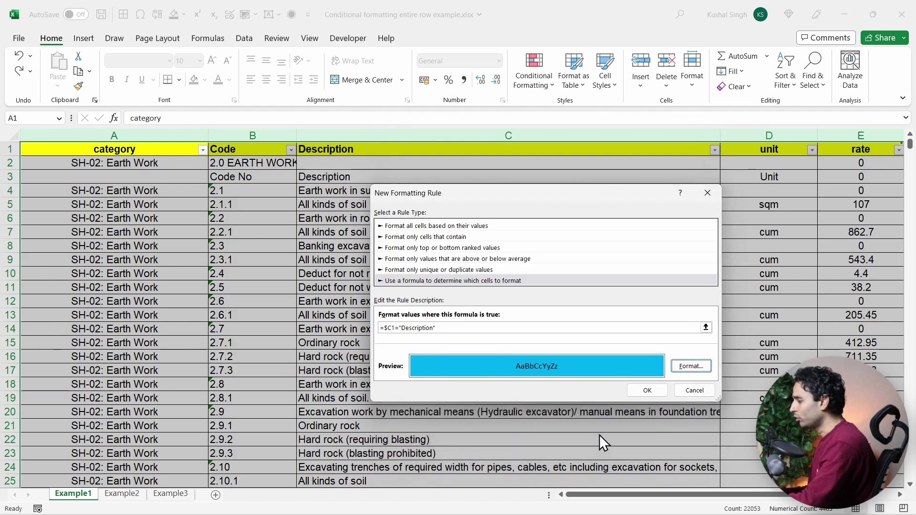
{"action": "left_click", "coordinate": [647, 390]}
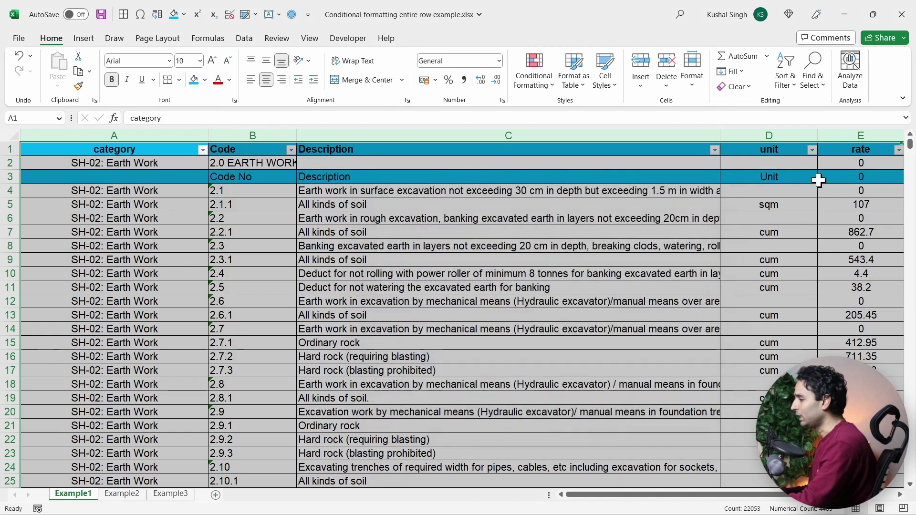
Check the highlighting of the repeated heading rows down the sheet, including rows 3, 117 and 143.
{"action": "left_click", "coordinate": [347, 179]}
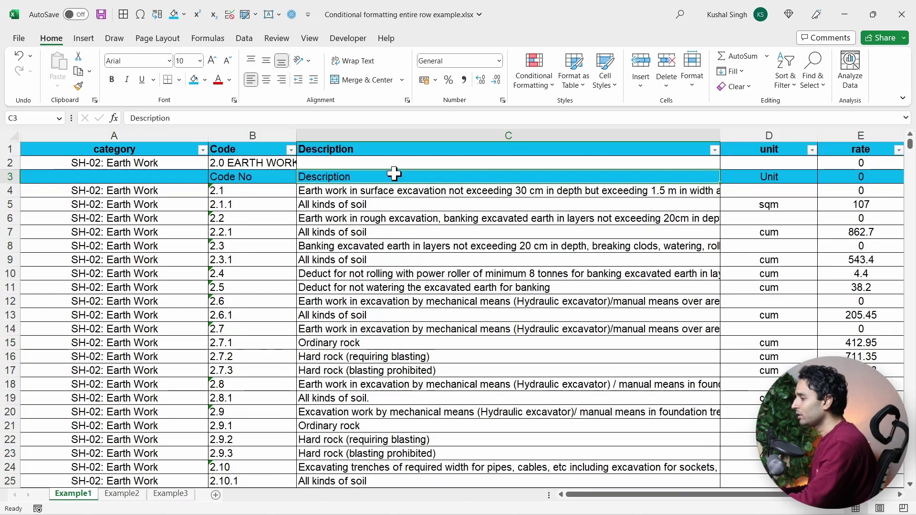
{"action": "scroll", "coordinate": [376, 260], "scroll_direction": "down", "scroll_amount": 1}
{"action": "scroll", "coordinate": [376, 260], "scroll_direction": "down", "scroll_amount": 20}
{"action": "scroll", "coordinate": [341, 262], "scroll_direction": "up", "scroll_amount": 6}
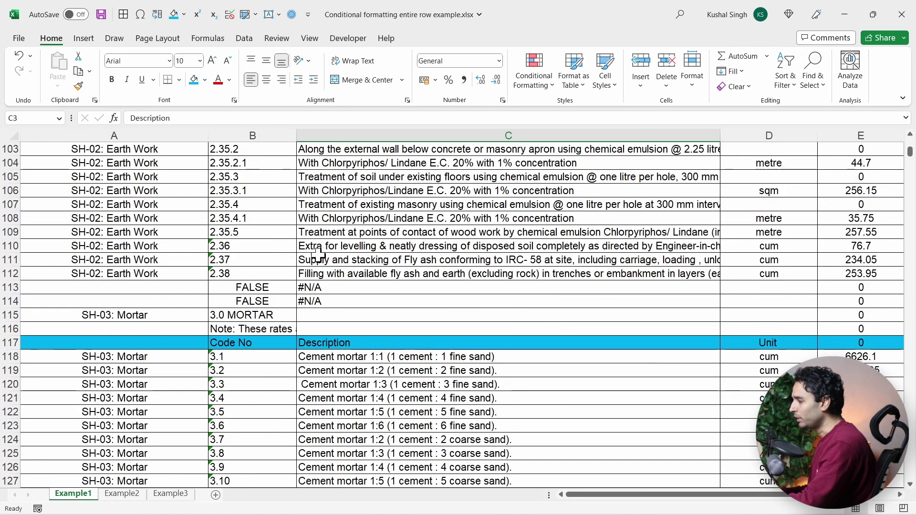
{"action": "left_click_drag", "start_coordinate": [141, 340], "coordinate": [405, 342]}
{"action": "scroll", "coordinate": [404, 342], "scroll_direction": "down", "scroll_amount": 13}
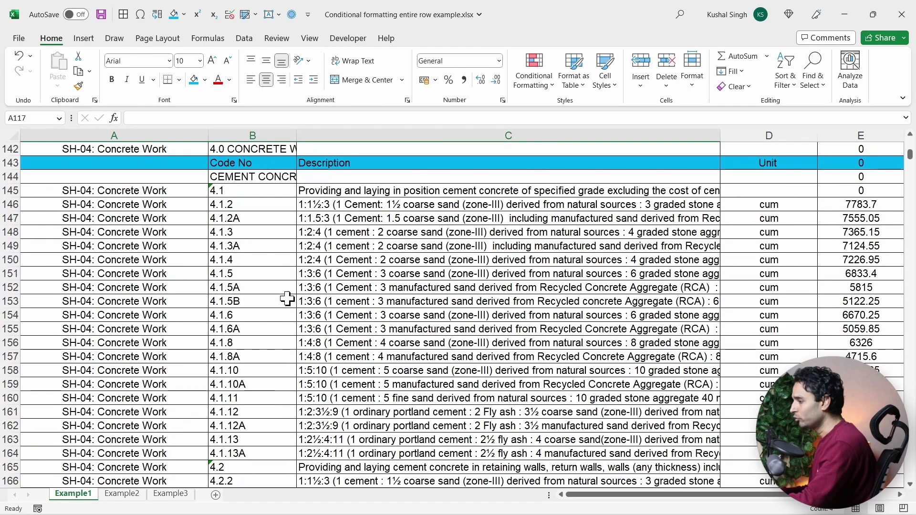
{"action": "left_click_drag", "start_coordinate": [180, 164], "coordinate": [418, 167]}
{"action": "scroll", "coordinate": [382, 292], "scroll_direction": "up", "scroll_amount": 20}
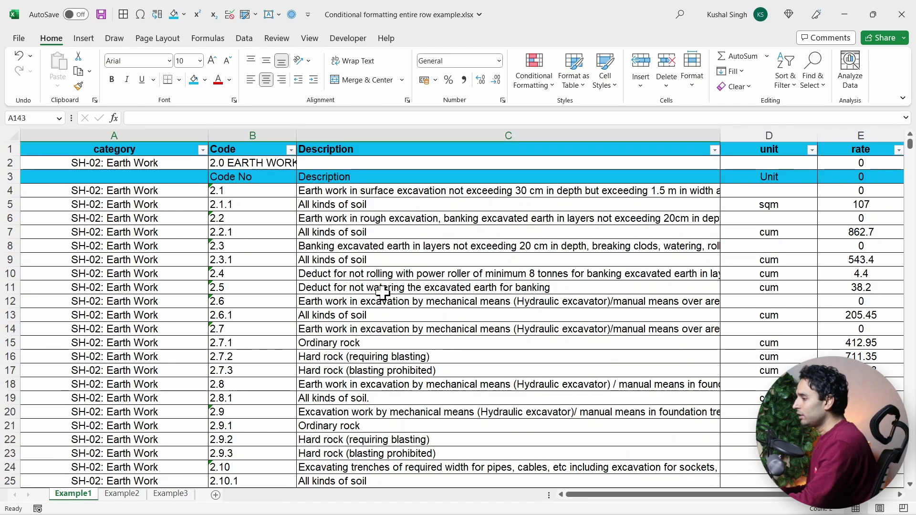
{"action": "left_click", "coordinate": [164, 174]}
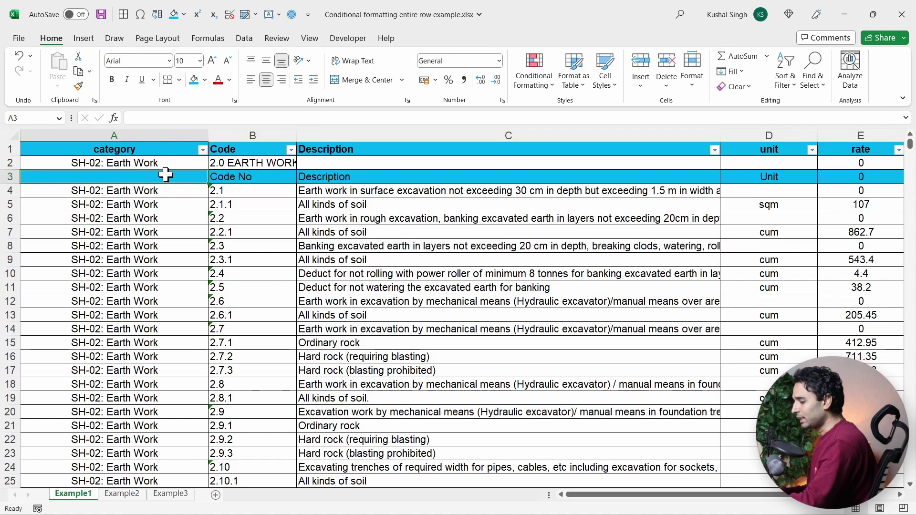
{"action": "key", "text": "ctrl+a"}
{"action": "left_click_drag", "start_coordinate": [710, 496], "coordinate": [523, 486]}
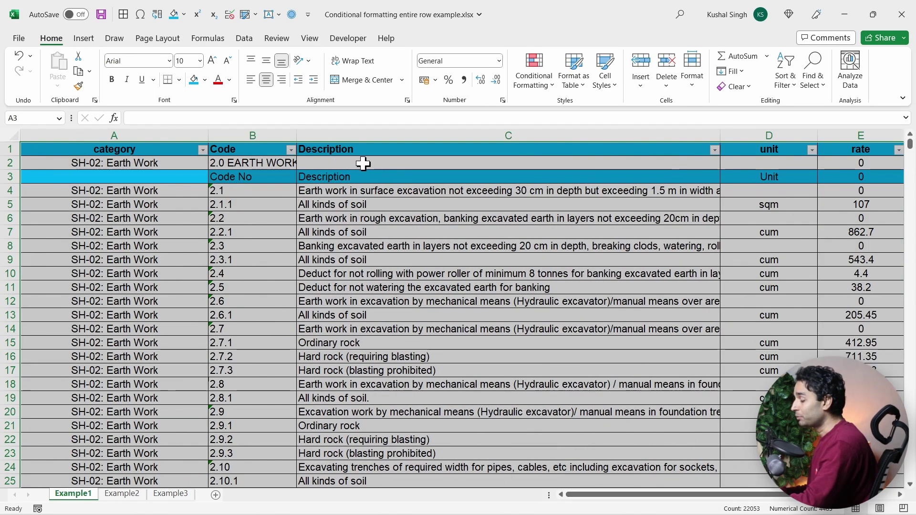
{"action": "left_click", "coordinate": [536, 79]}
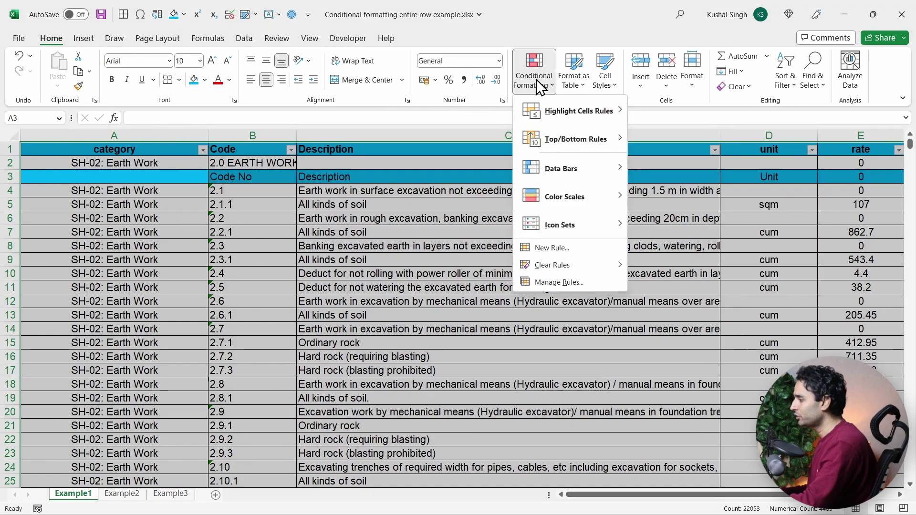
{"action": "left_click", "coordinate": [569, 251]}
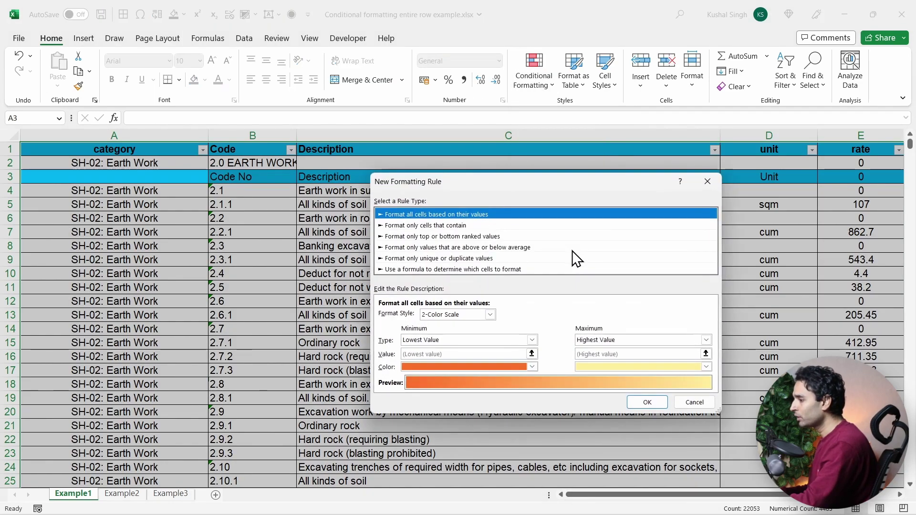
{"action": "key", "text": "Escape"}
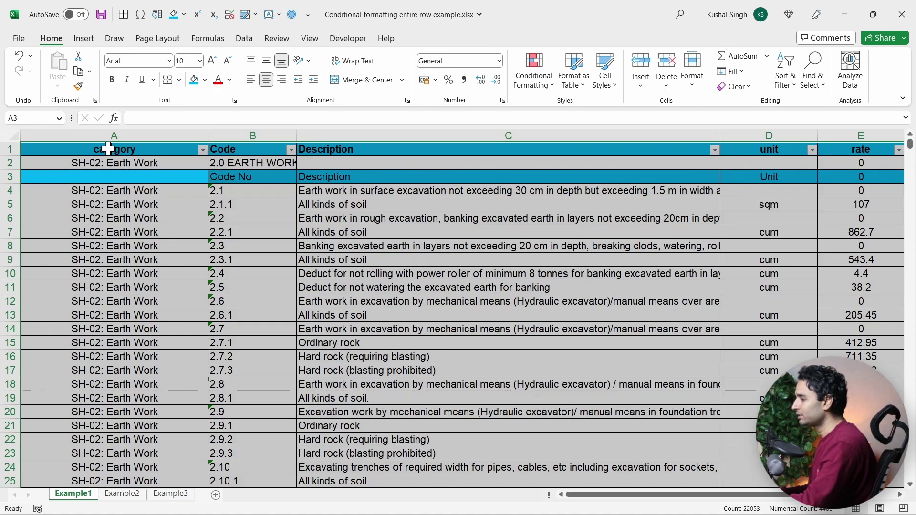
Create a formula-based conditional formatting rule for columns A through E with the column-locked formula =$D1="".
{"action": "left_click_drag", "start_coordinate": [157, 137], "coordinate": [857, 143]}
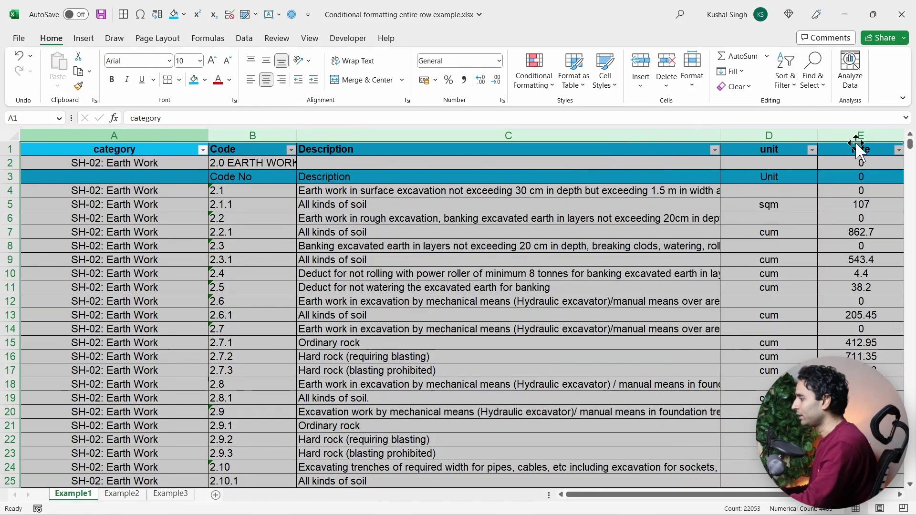
{"action": "left_click", "coordinate": [534, 89]}
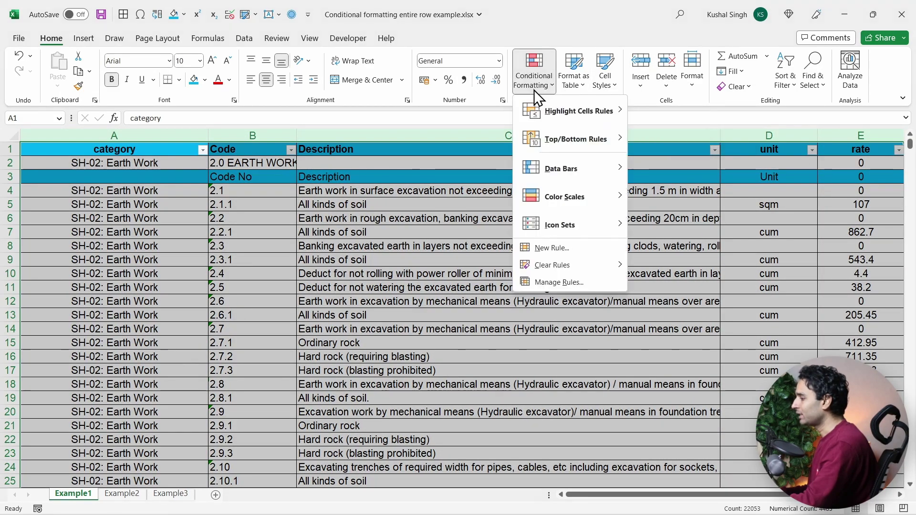
{"action": "left_click", "coordinate": [572, 248]}
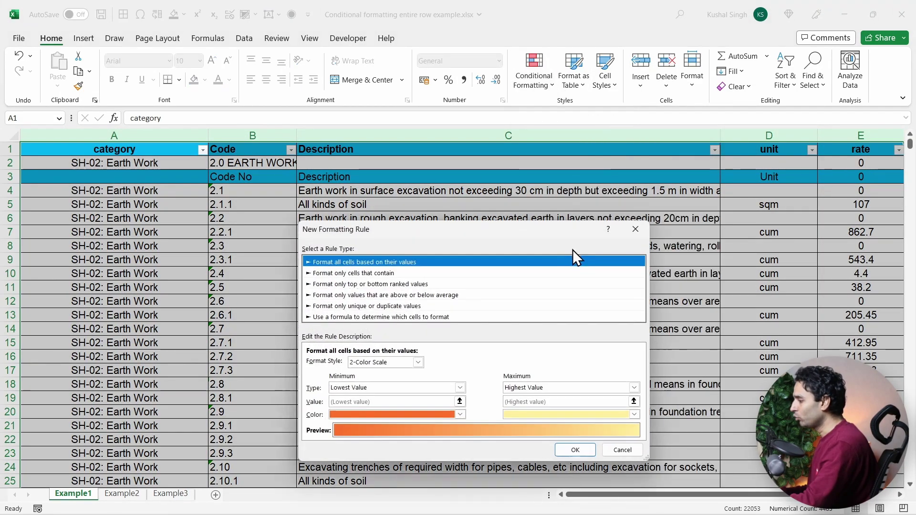
{"action": "left_click", "coordinate": [430, 318]}
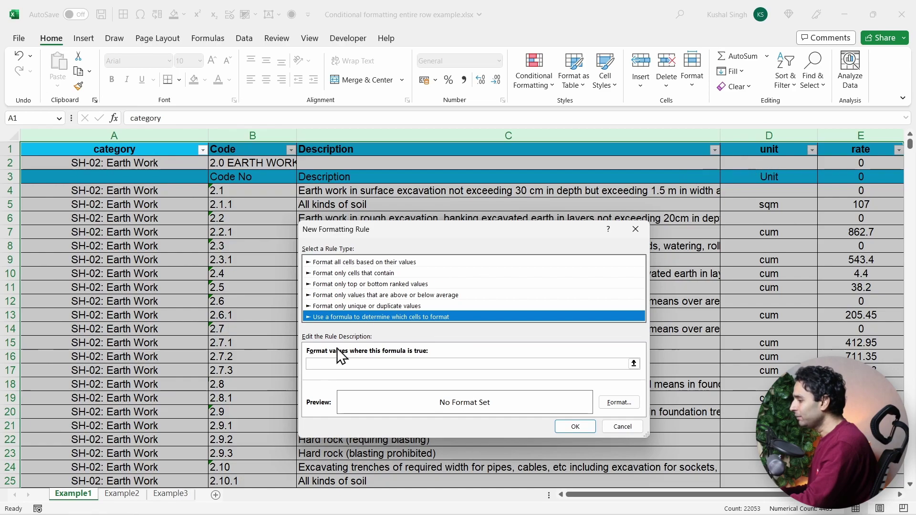
{"action": "left_click", "coordinate": [328, 363]}
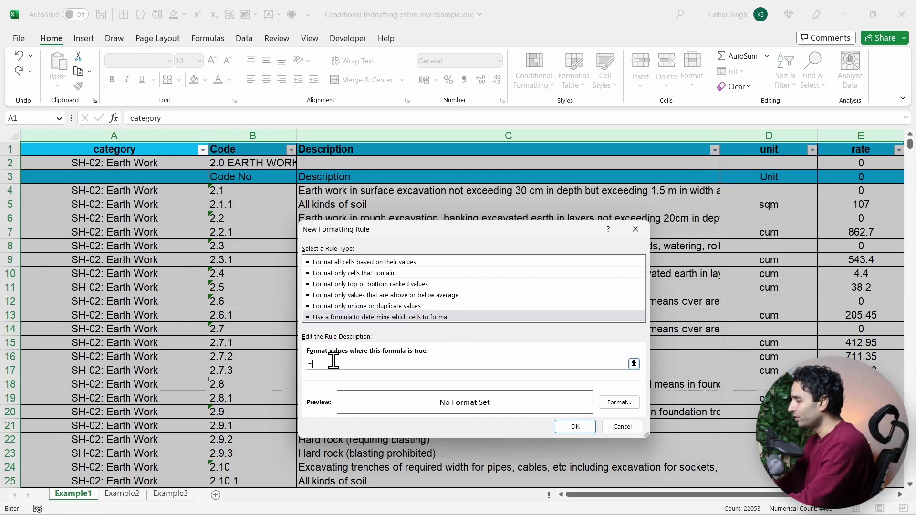
{"action": "type", "text": "=$D1="}
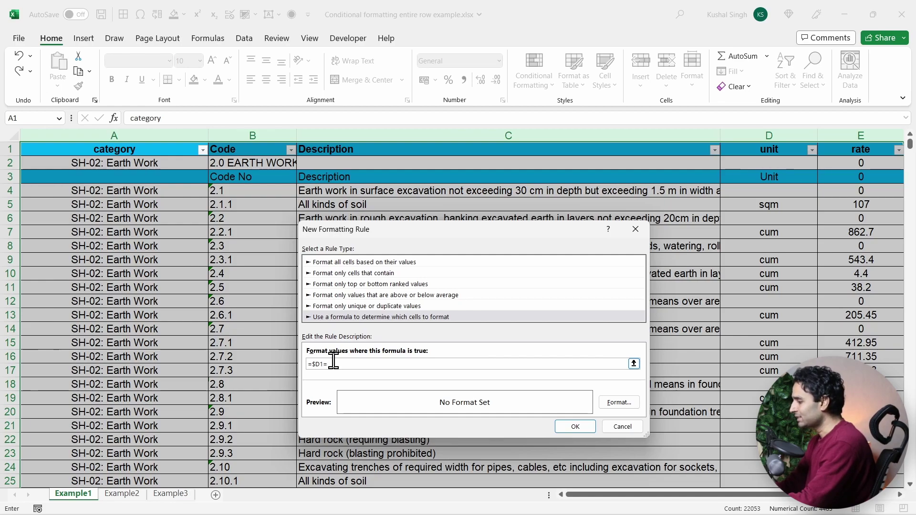
{"action": "type", "text": "\""}
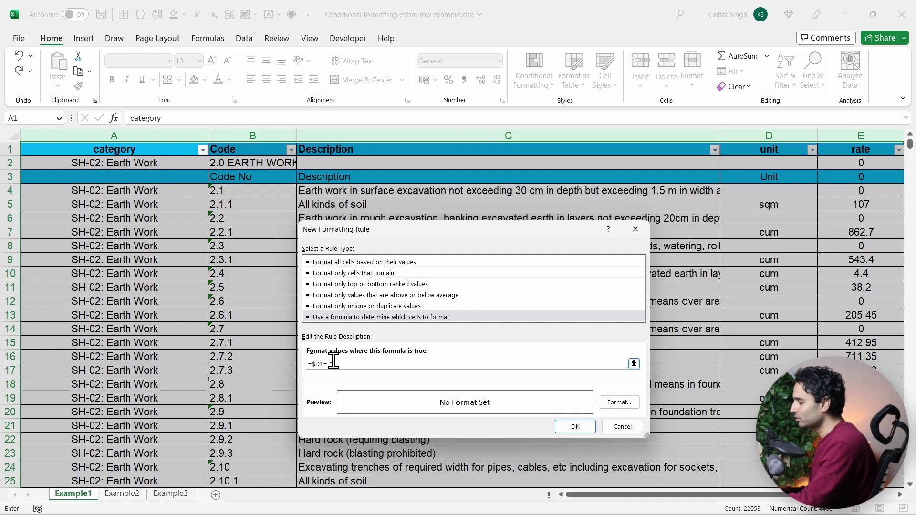
Set a green fill for the =$D1="" rule and apply it to columns A through E.
{"action": "left_click", "coordinate": [619, 403]}
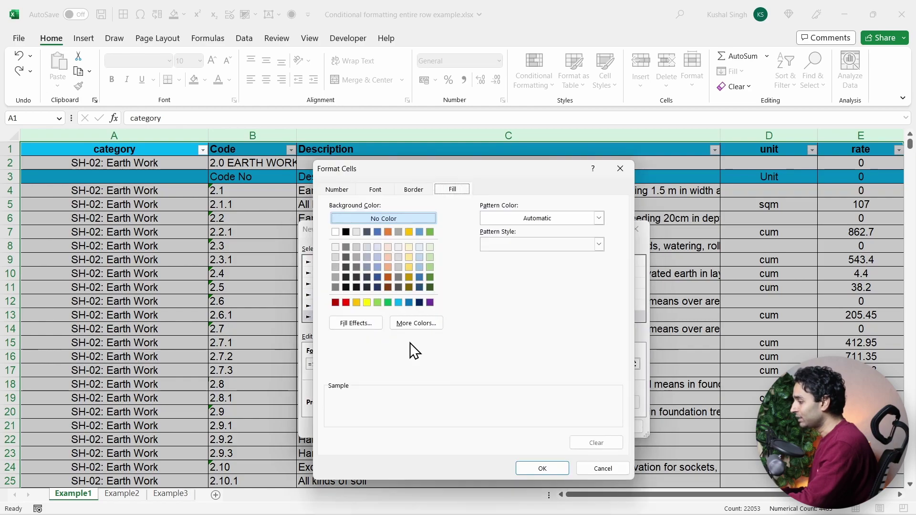
{"action": "left_click", "coordinate": [388, 303]}
{"action": "left_click", "coordinate": [556, 470]}
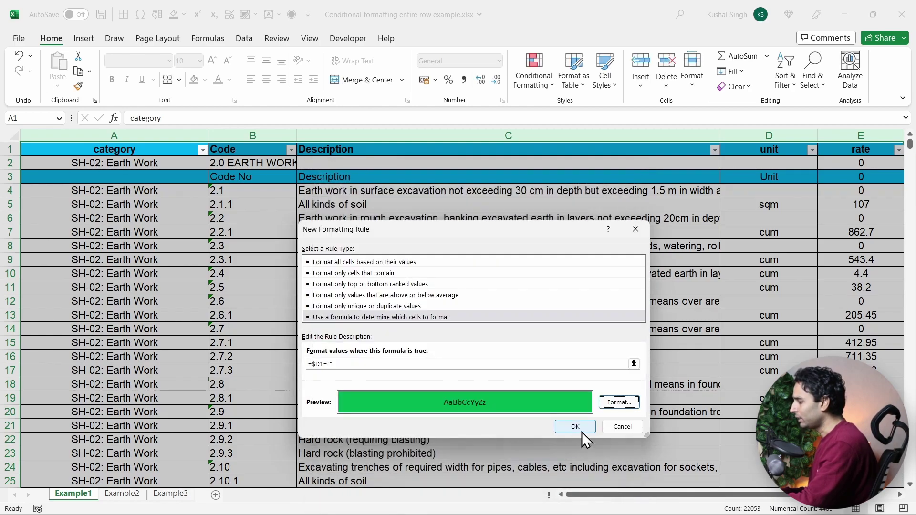
{"action": "left_click", "coordinate": [576, 426]}
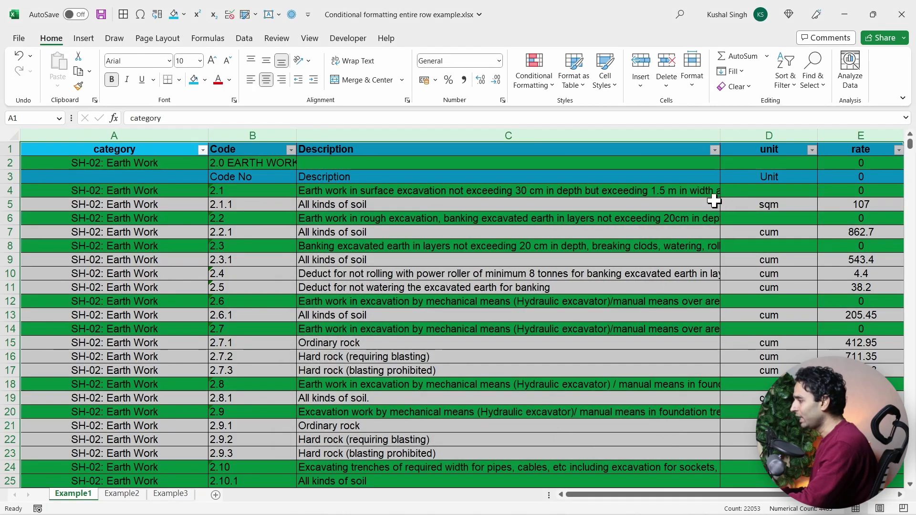
Check the unit column cells in the green rows, including rows 2, 6, 8, 12, 14 and 18.
{"action": "left_click", "coordinate": [786, 166]}
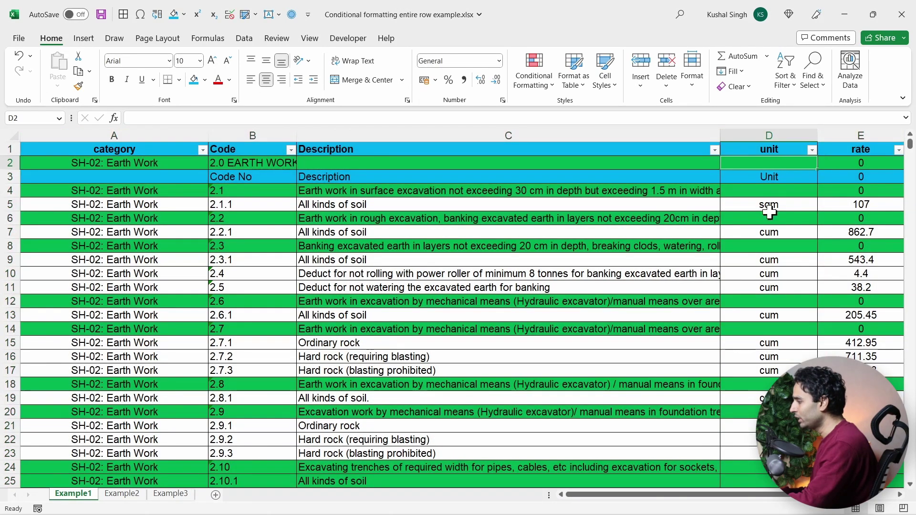
{"action": "left_click", "coordinate": [785, 220]}
{"action": "left_click", "coordinate": [780, 247]}
{"action": "left_click", "coordinate": [775, 302]}
{"action": "left_click", "coordinate": [778, 329]}
{"action": "left_click", "coordinate": [780, 384]}
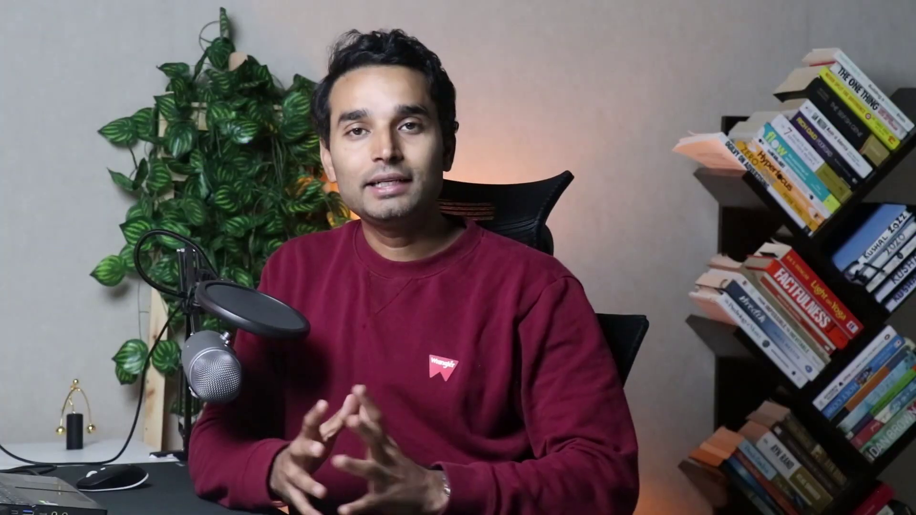